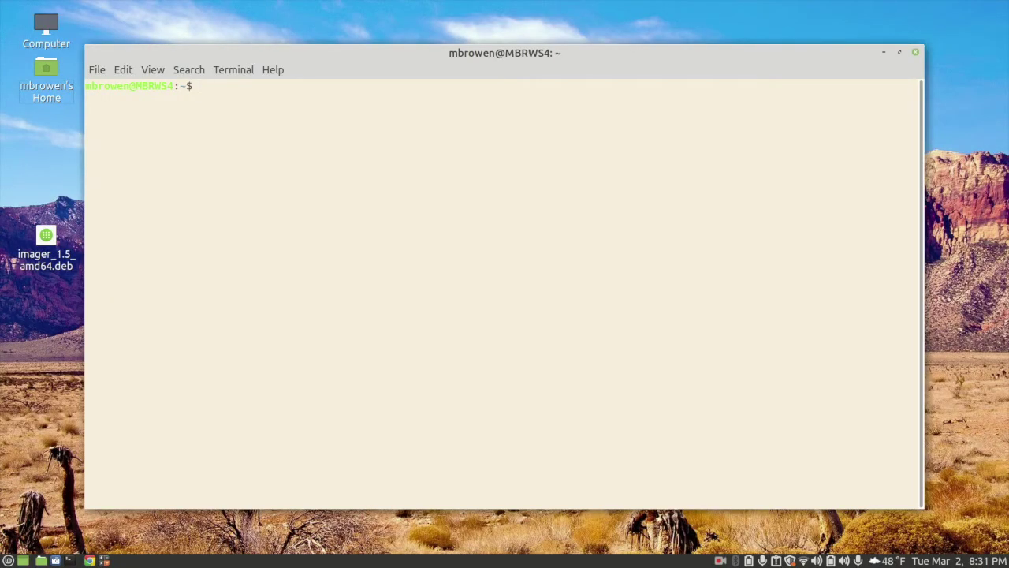
key(Up)
key(Up)
key(Up)
key(Up)
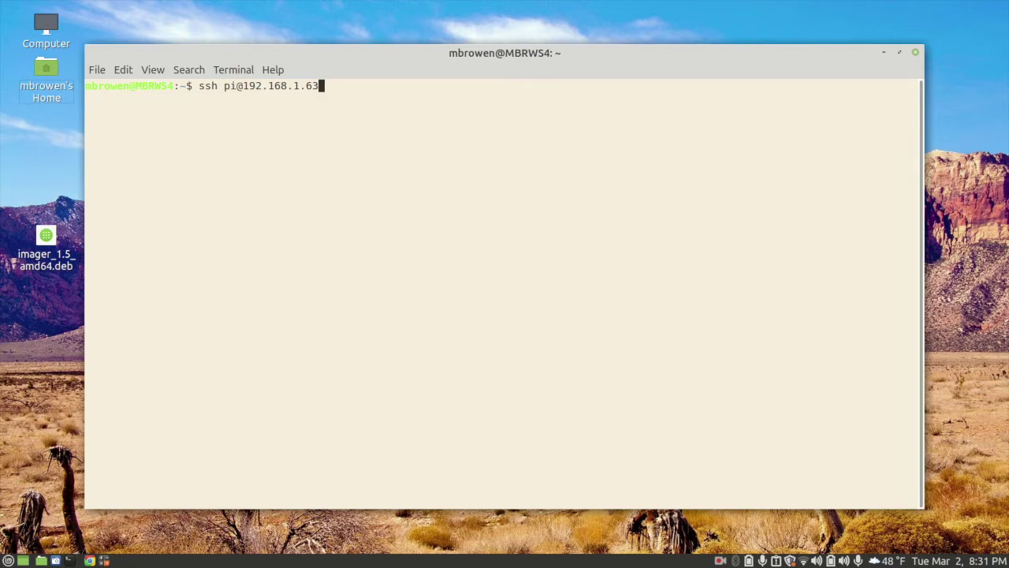
key(Return)
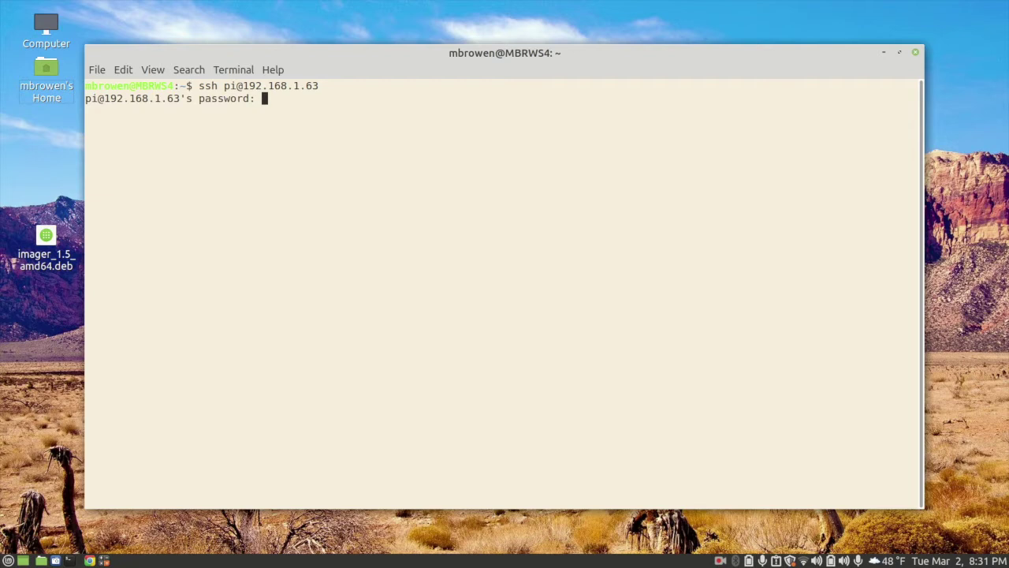
key(Return)
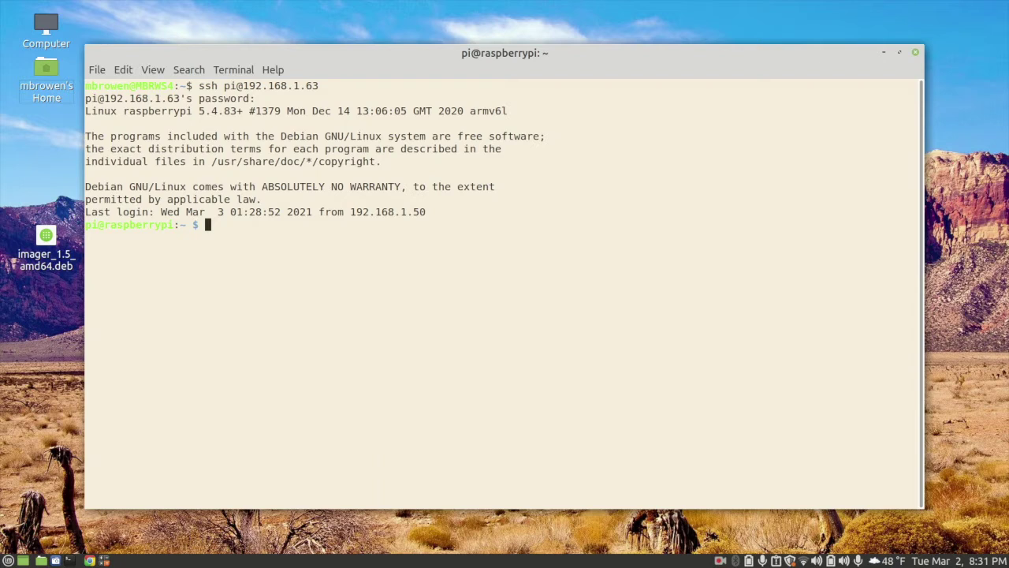
Step: Run lsusb and highlight the root hub and QinHeng CH340S adapter lines
text(lsusb)
key(Return)
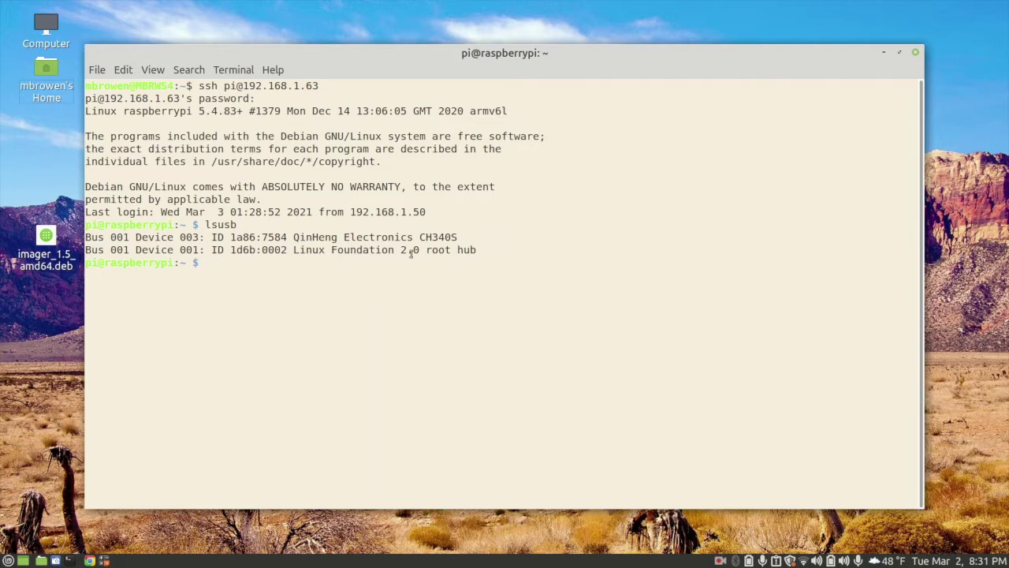
triple_click(434, 250)
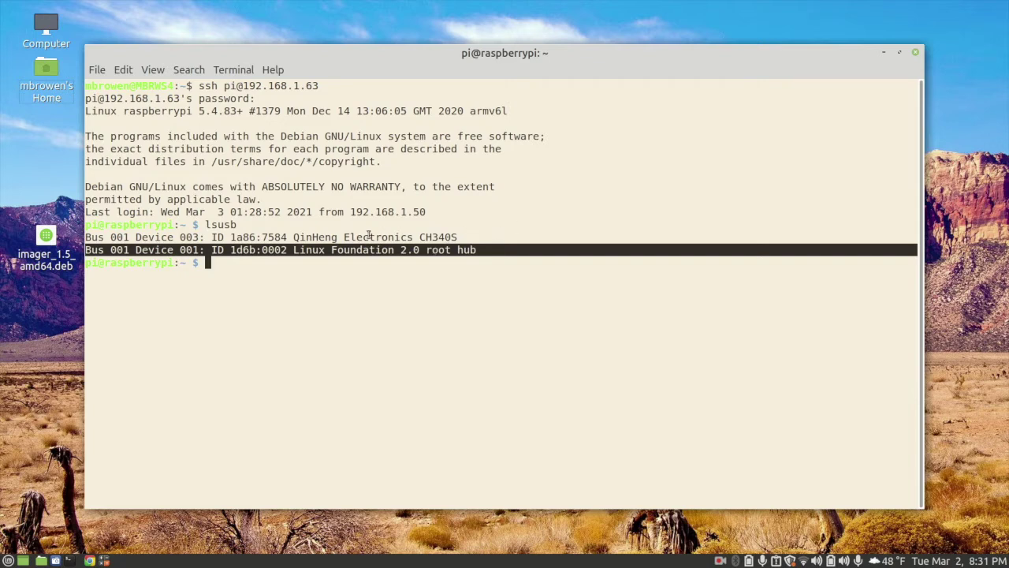
triple_click(368, 236)
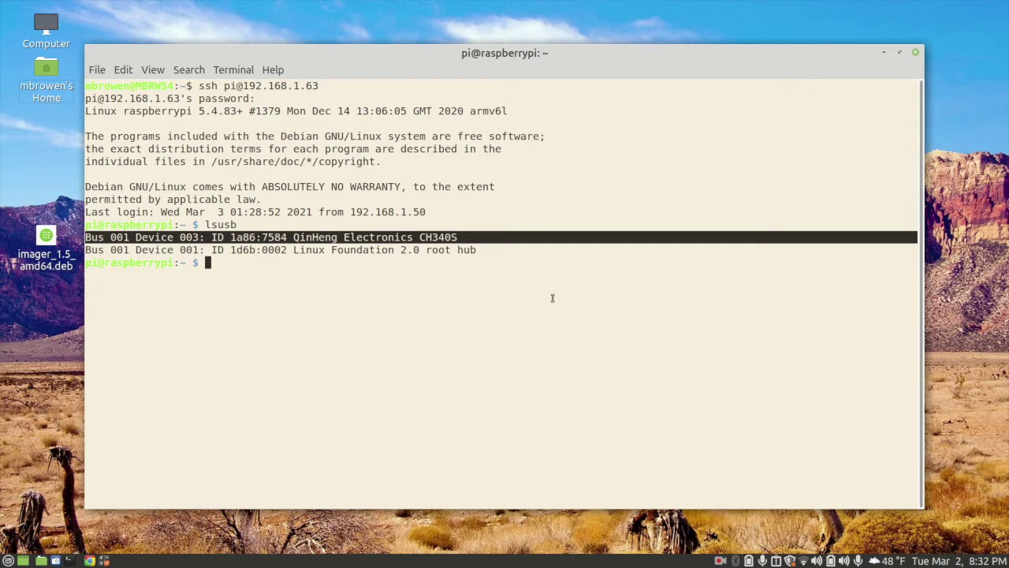
Step: Change to /dev/usb and list it with 'ls -l' to confirm the lp0 port
text(cd /dev/usb)
key(Return)
text(ls -l)
key(Return)
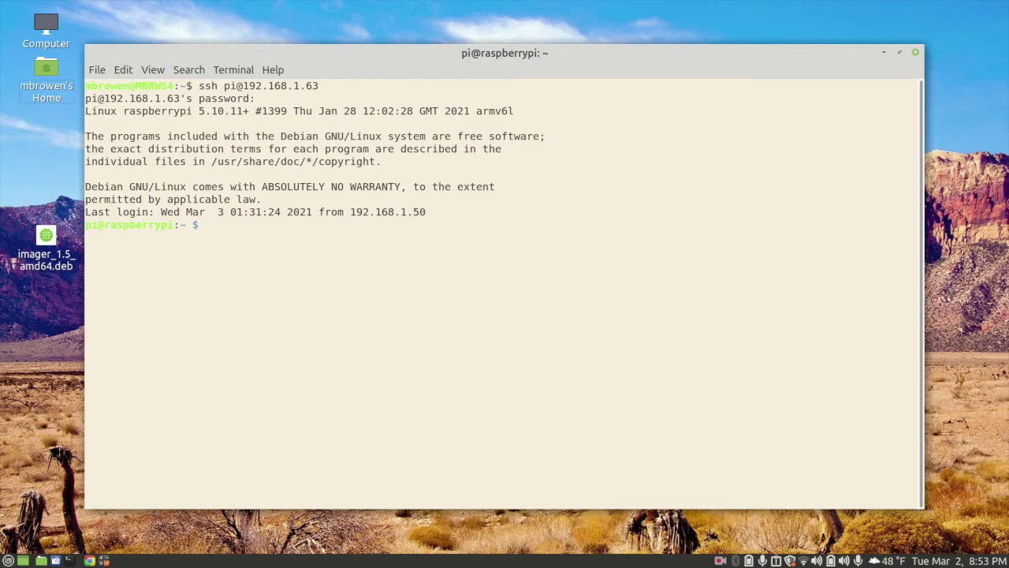
Step: Run 'sudo apt install cups' and answer Y to install CUPS 2.2.10 with Gutenprint
text(sudo apt install cups)
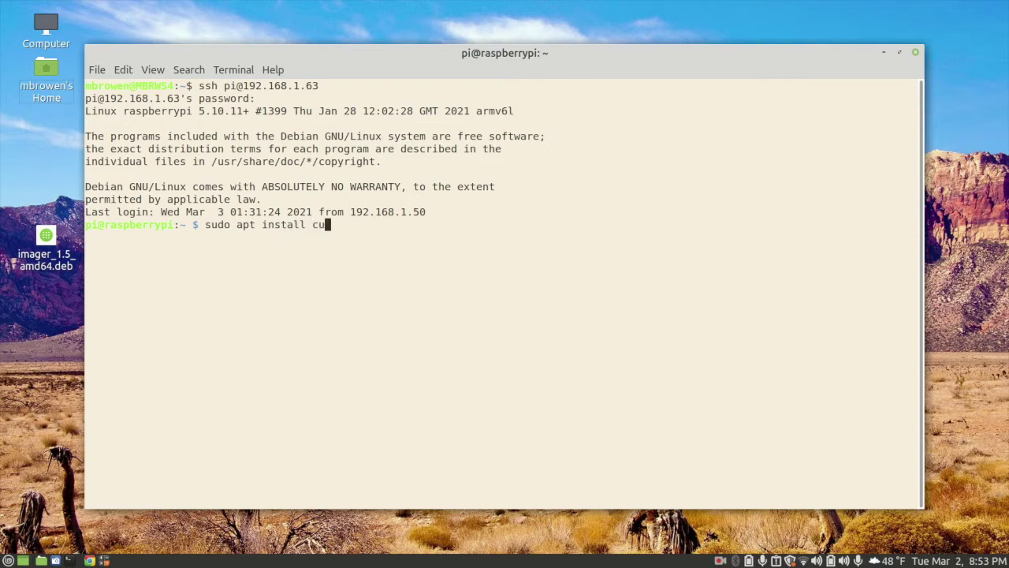
key(Return)
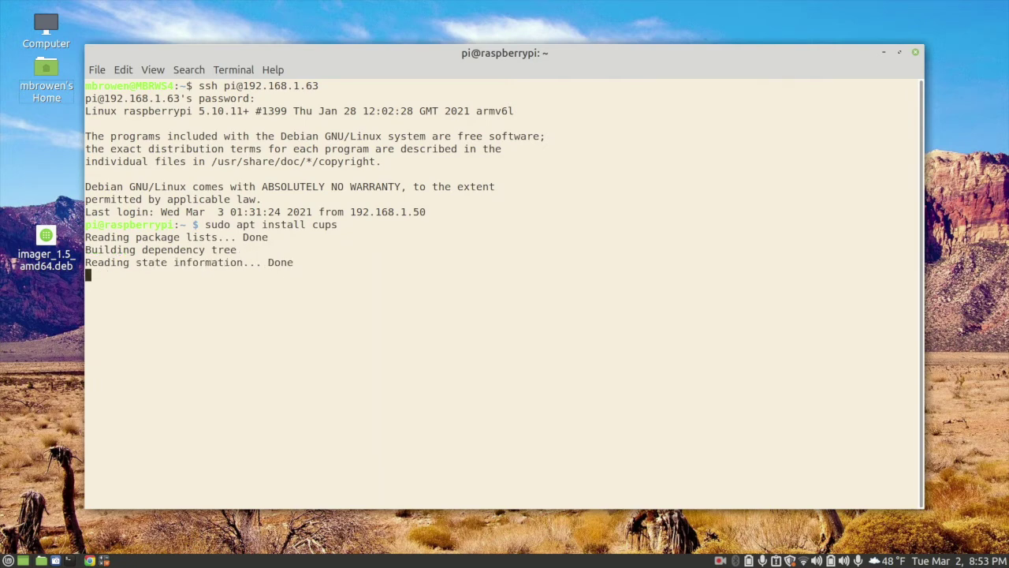
text(Y)
key(Return)
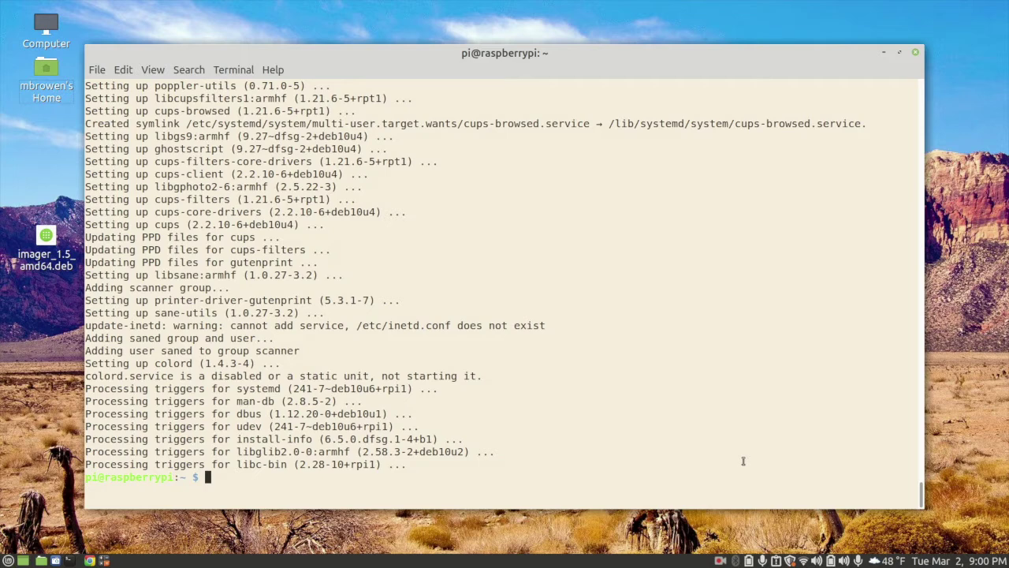
Step: Run 'sudo usermod -aG lpadmin pi' and 'sudo cupsctl --remote-any'
text(sudo usermod -)
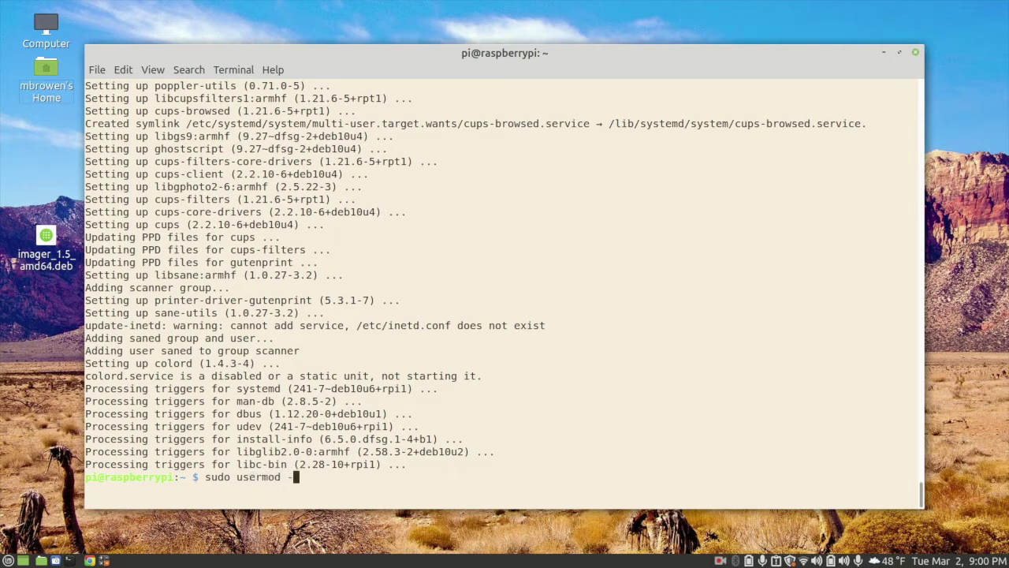
text(aG lpadmin pi)
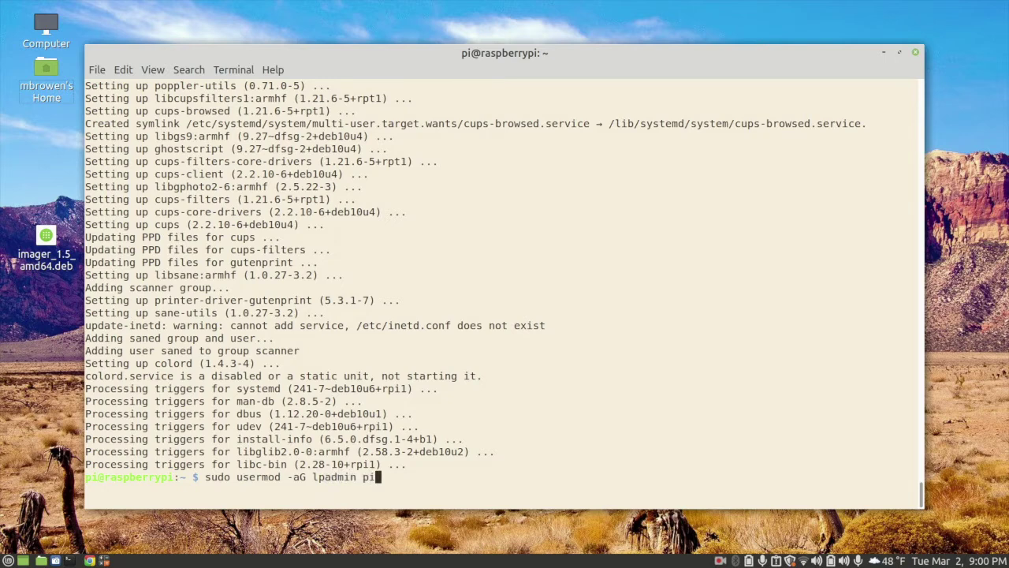
key(Return)
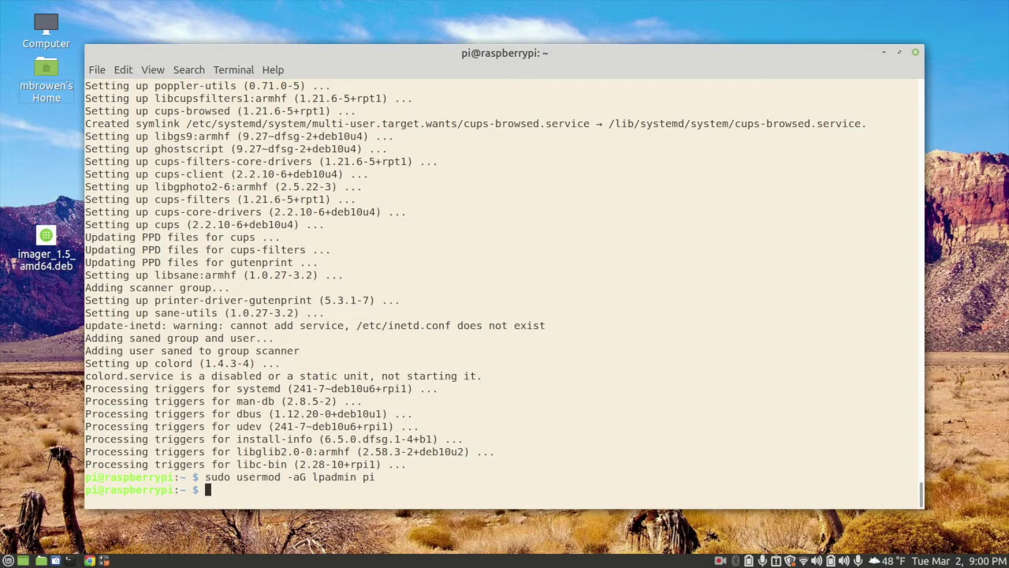
text(sudo cupsctl --remo)
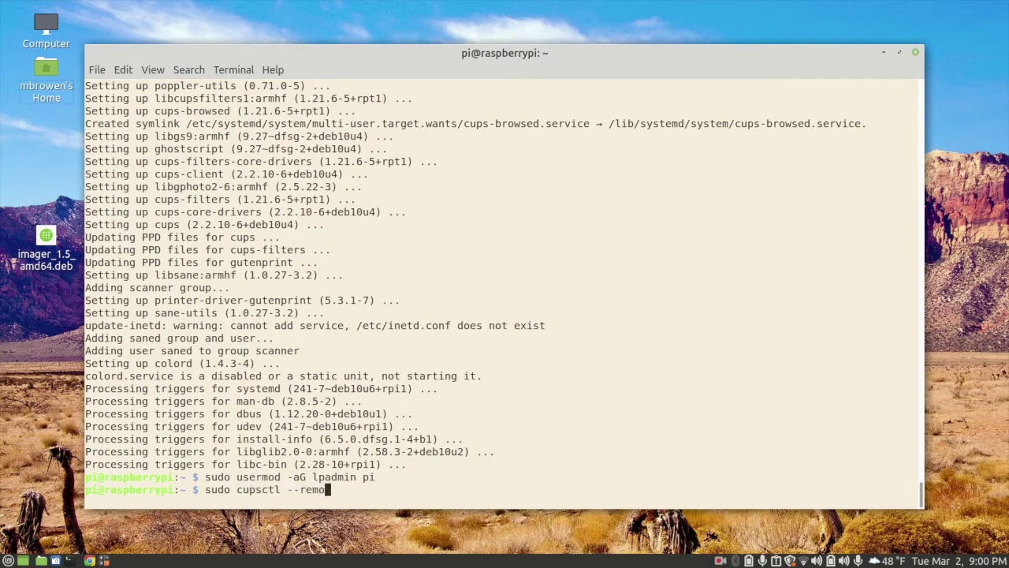
text(te-any)
key(Return)
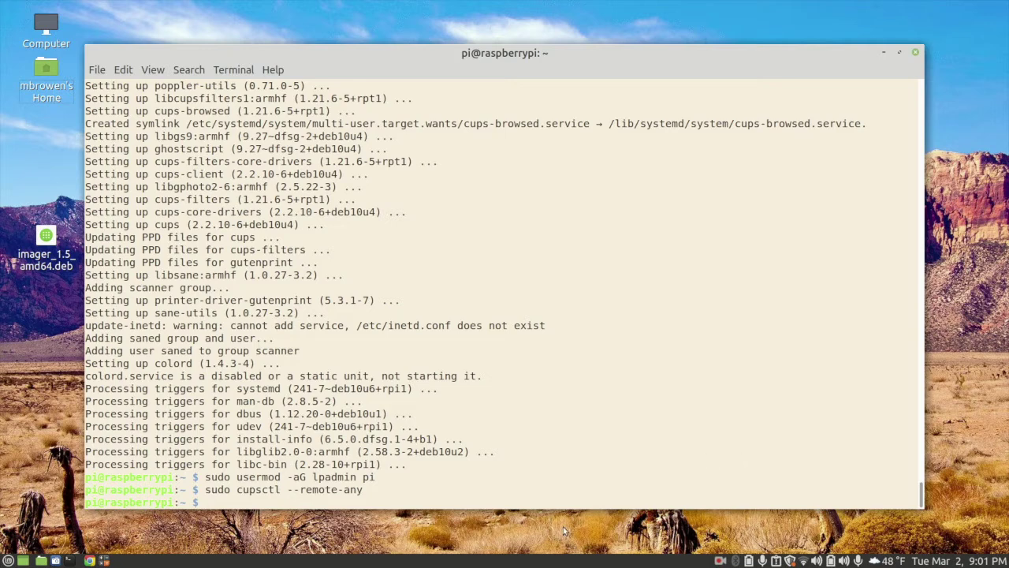
Step: Load 192.168.1.63:631 in Chrome, zoom in, and go to the Administration page
click(91, 560)
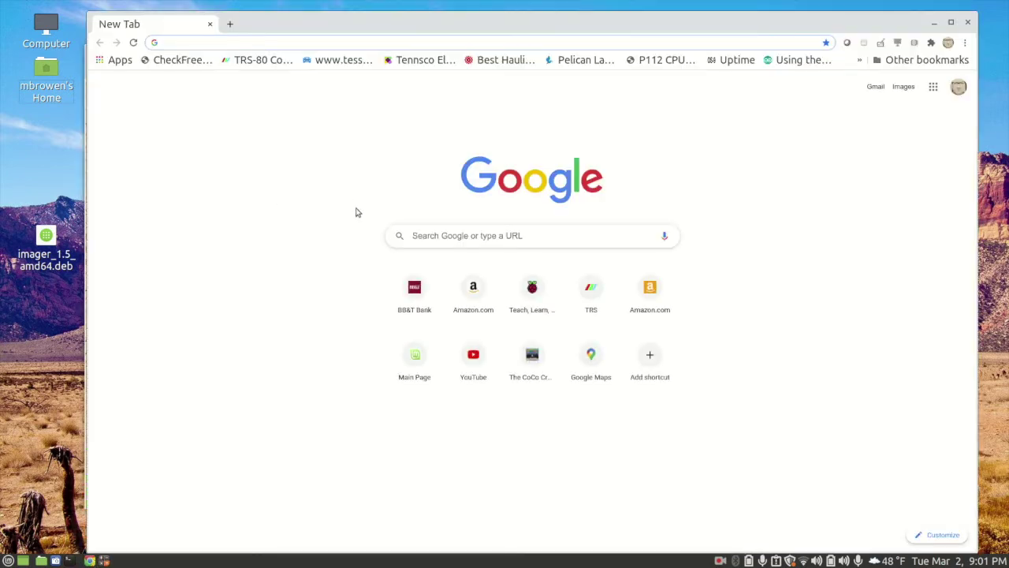
click(339, 44)
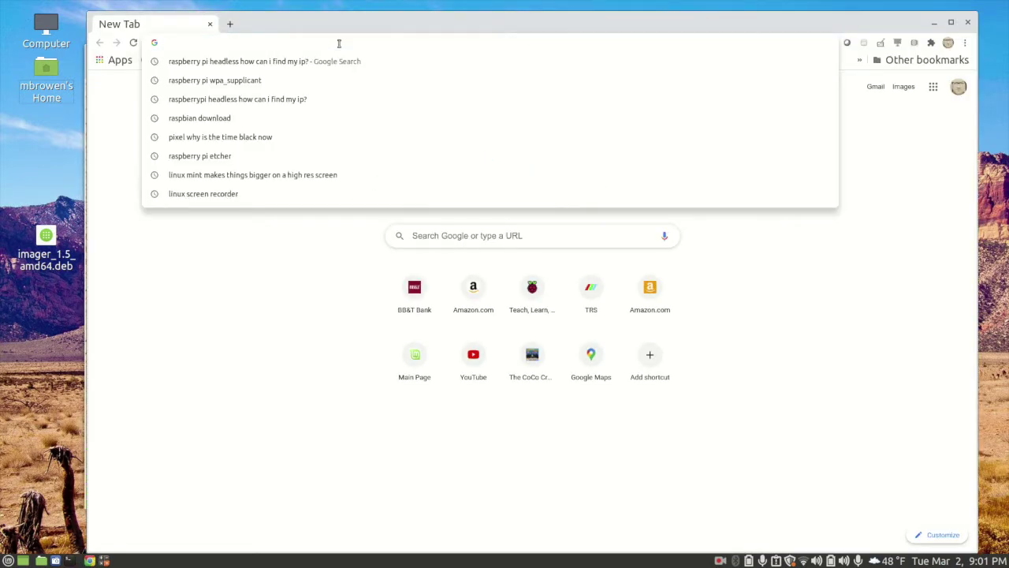
text(192.1)
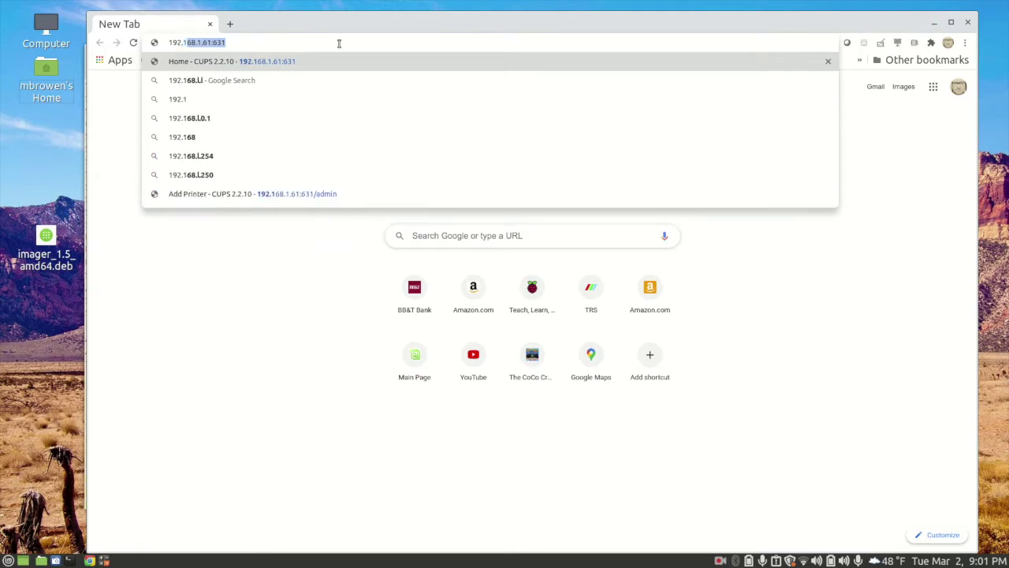
text(68.1.6)
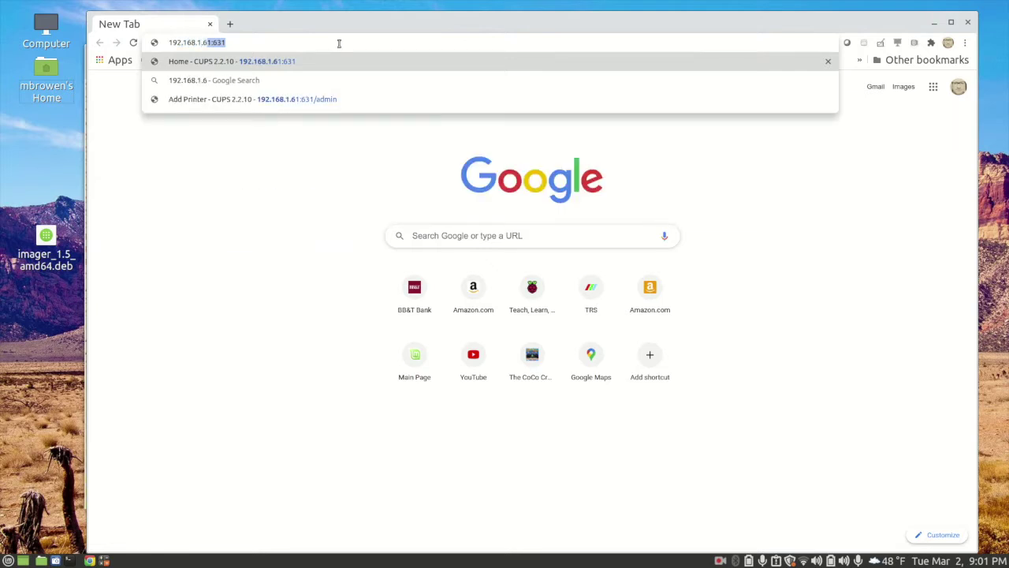
text(3:631)
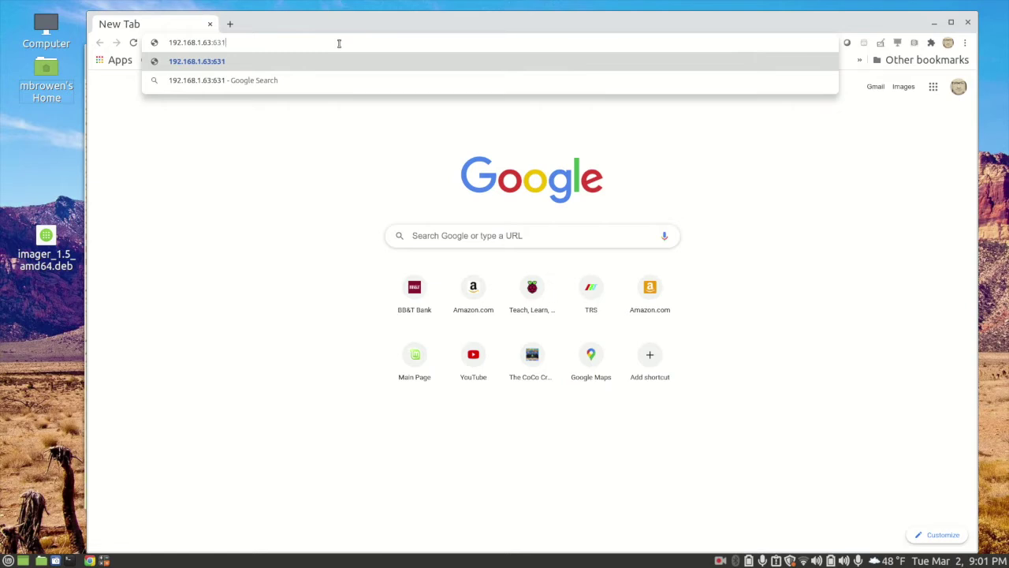
key(Return)
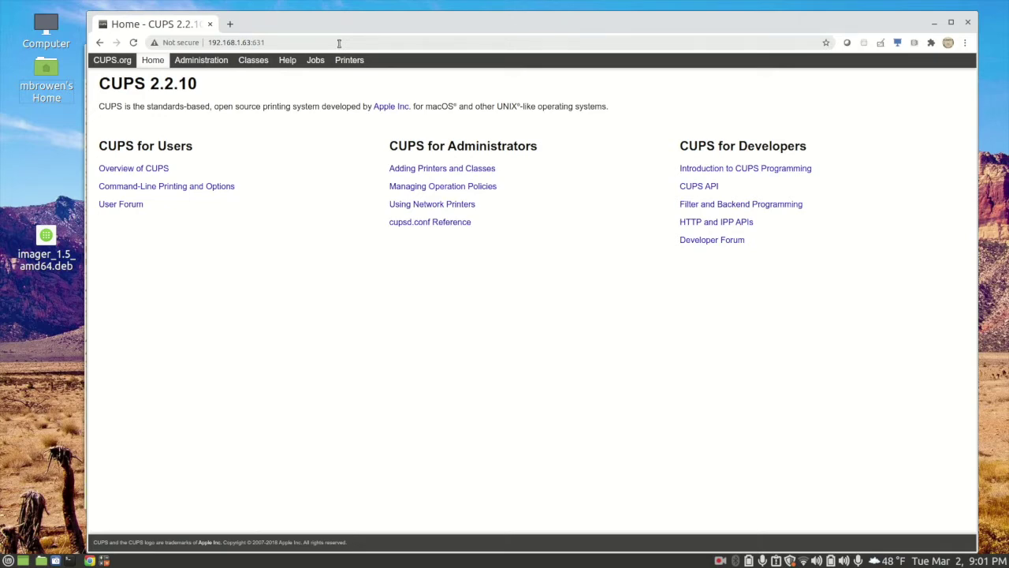
key(ctrl+plus)
key(ctrl+plus)
key(ctrl+plus)
key(ctrl+plus)
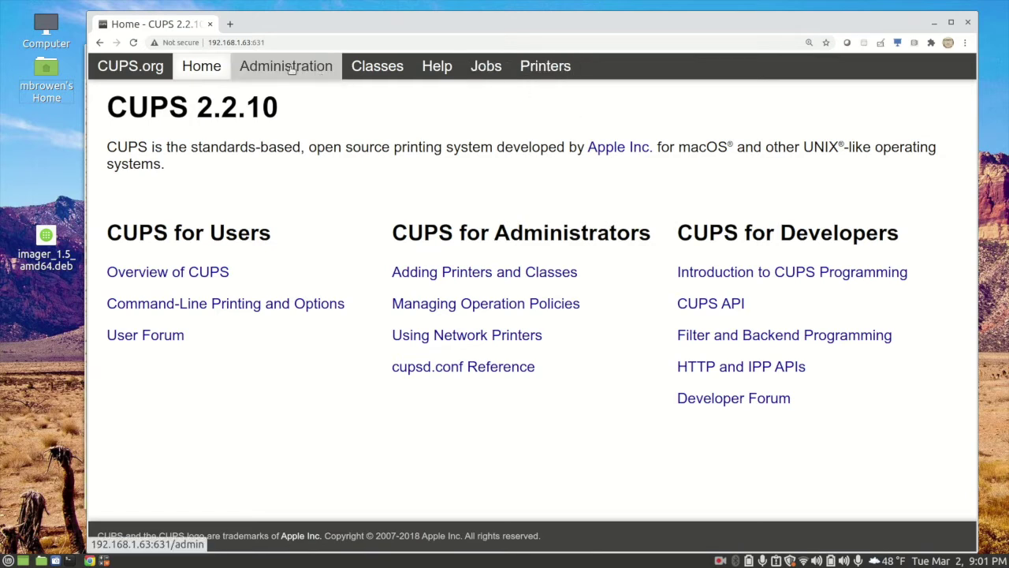
click(315, 74)
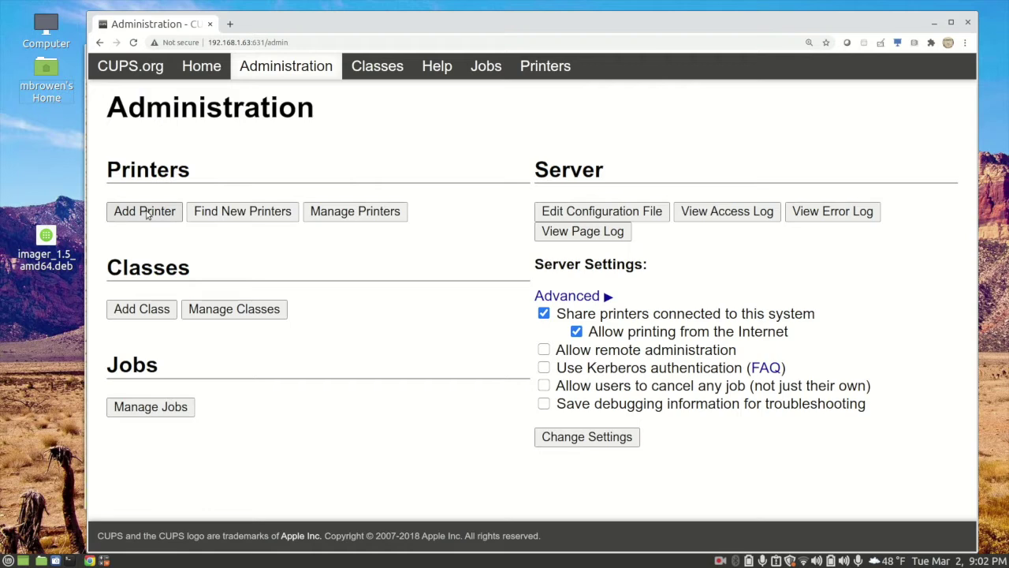
Step: Sign in to CUPS admin over https as the pi user and select the Unknown local printer
click(146, 212)
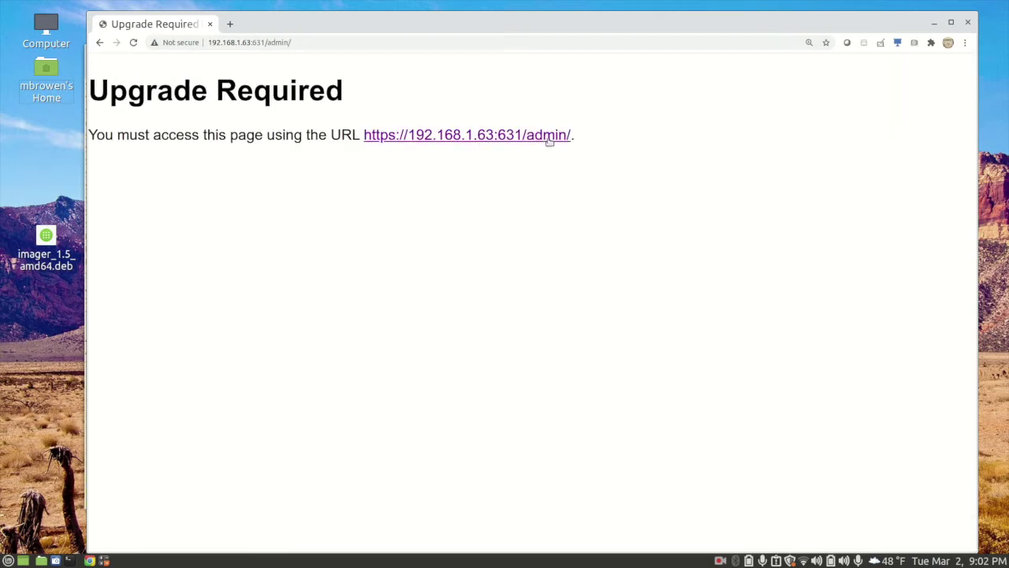
click(550, 139)
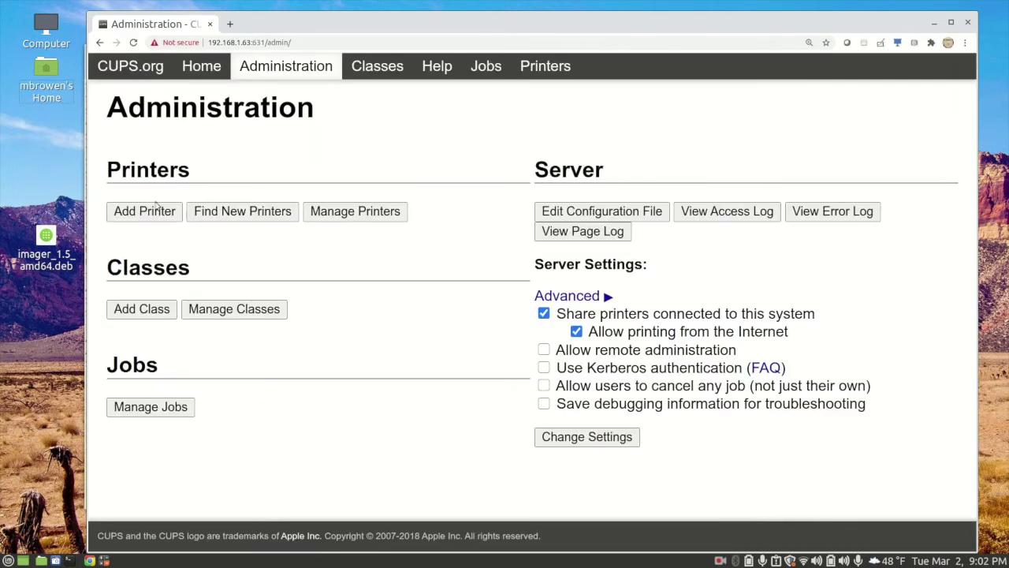
click(146, 215)
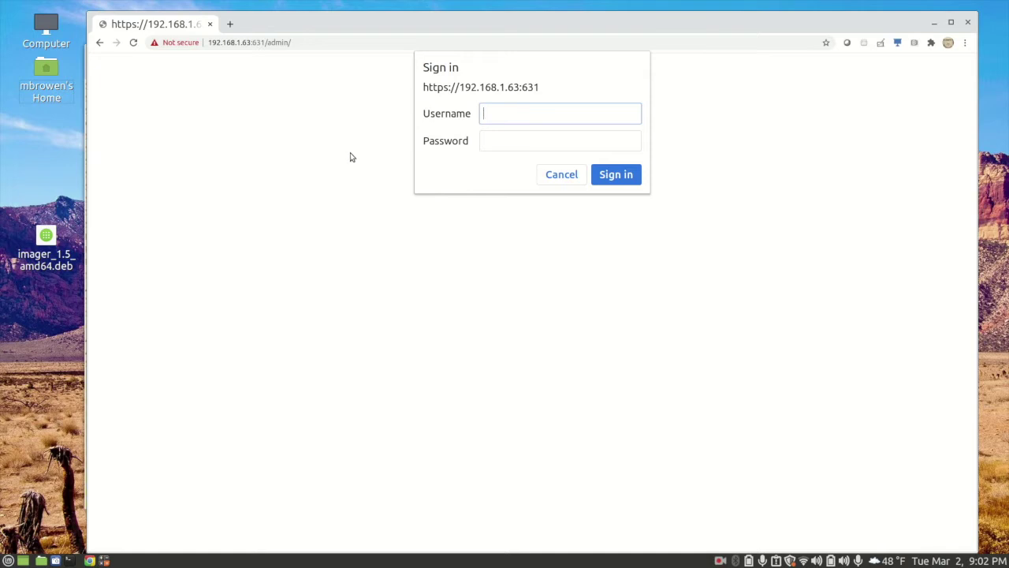
text(pi)
key(Tab)
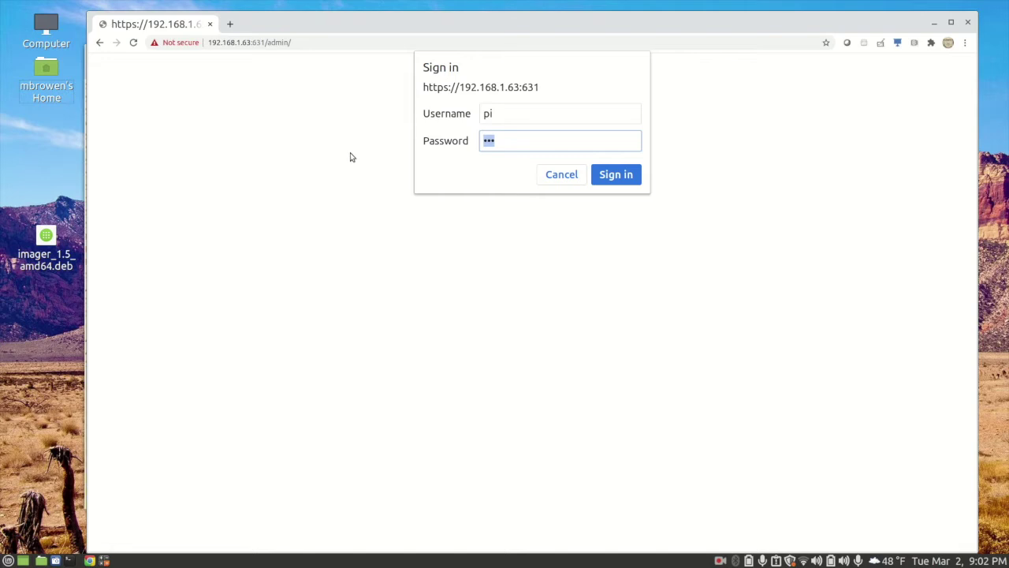
text(••••••••)
key(Return)
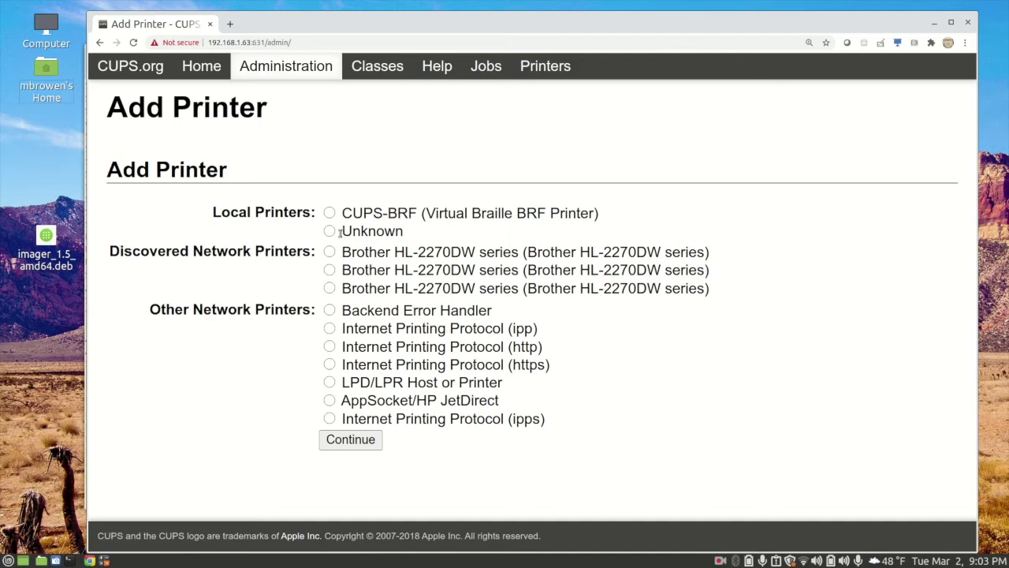
click(330, 231)
Step: Name the printer DMP130 with description 'Tandy DMP-130 Dot Matrix Printer'
click(350, 440)
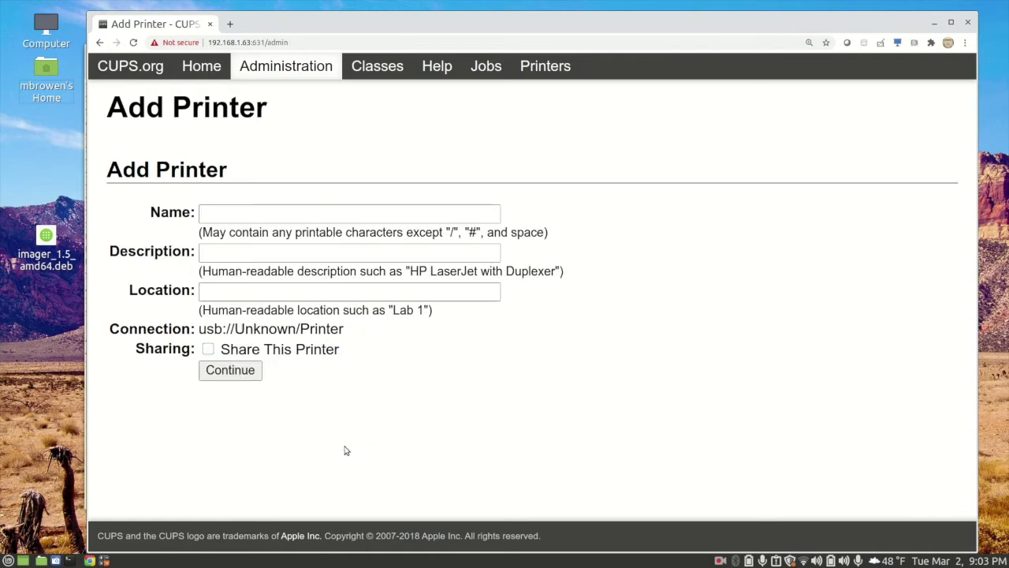
click(322, 215)
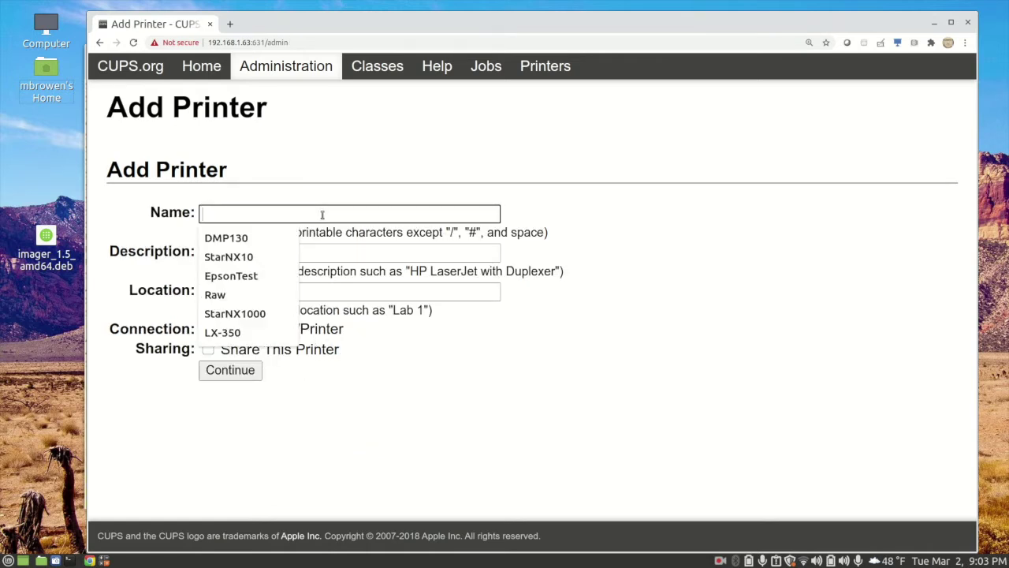
click(251, 238)
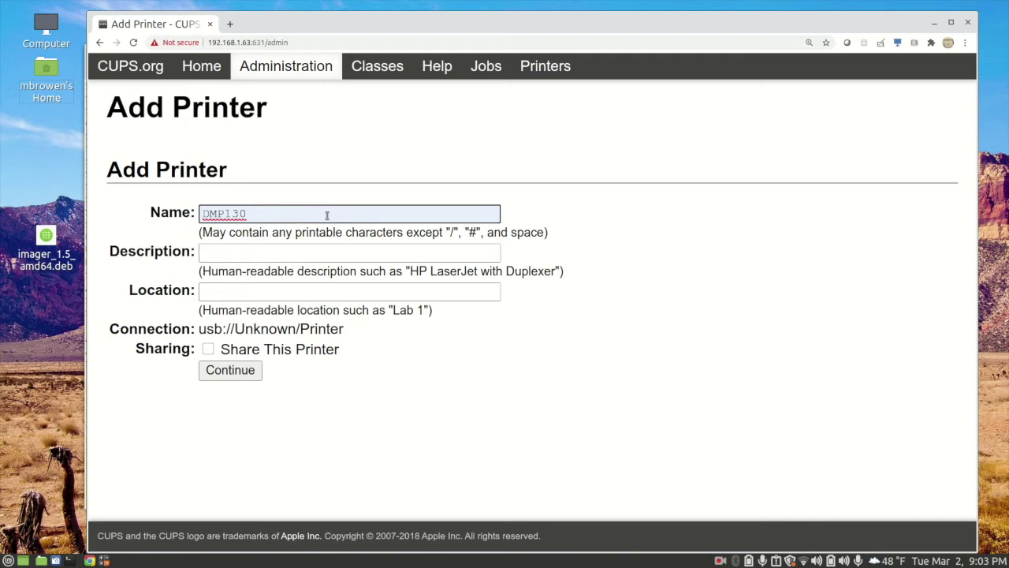
click(218, 249)
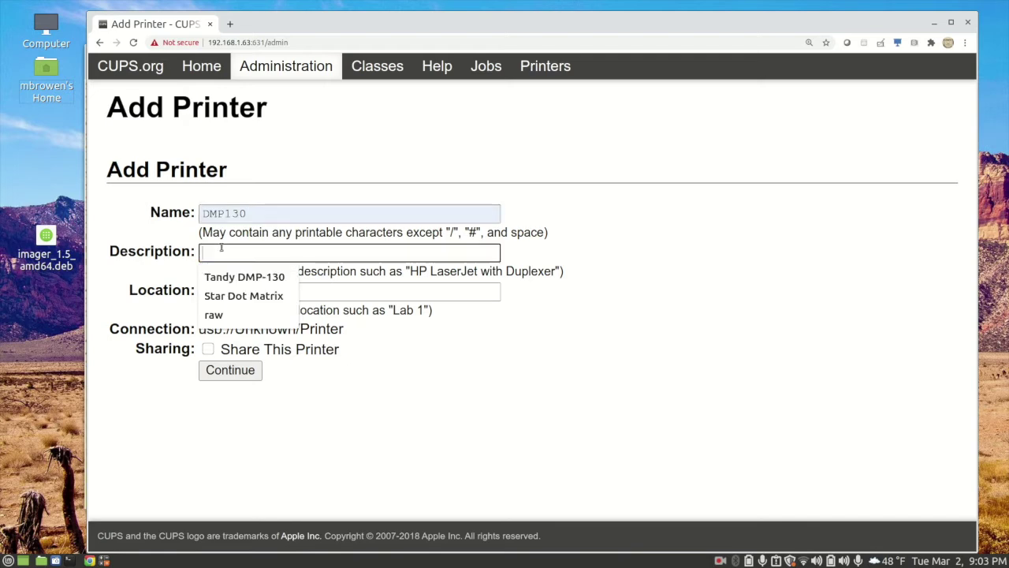
click(222, 276)
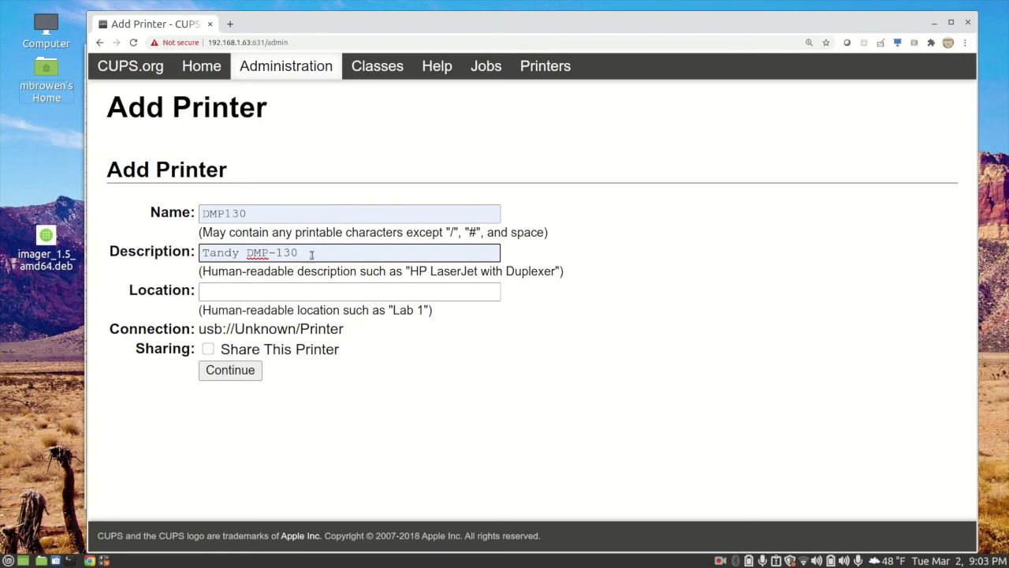
text(Dot )
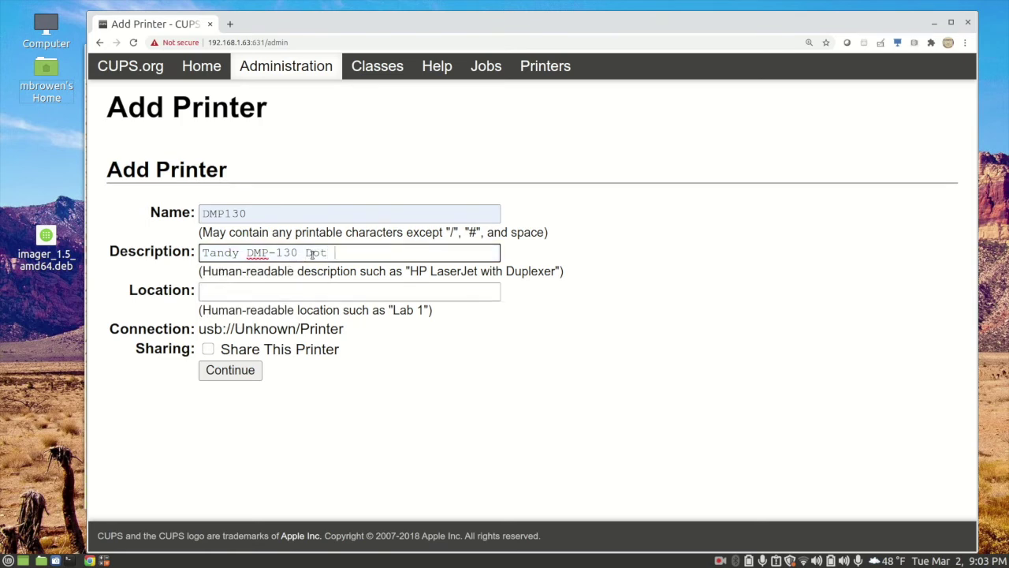
text(Matrix)
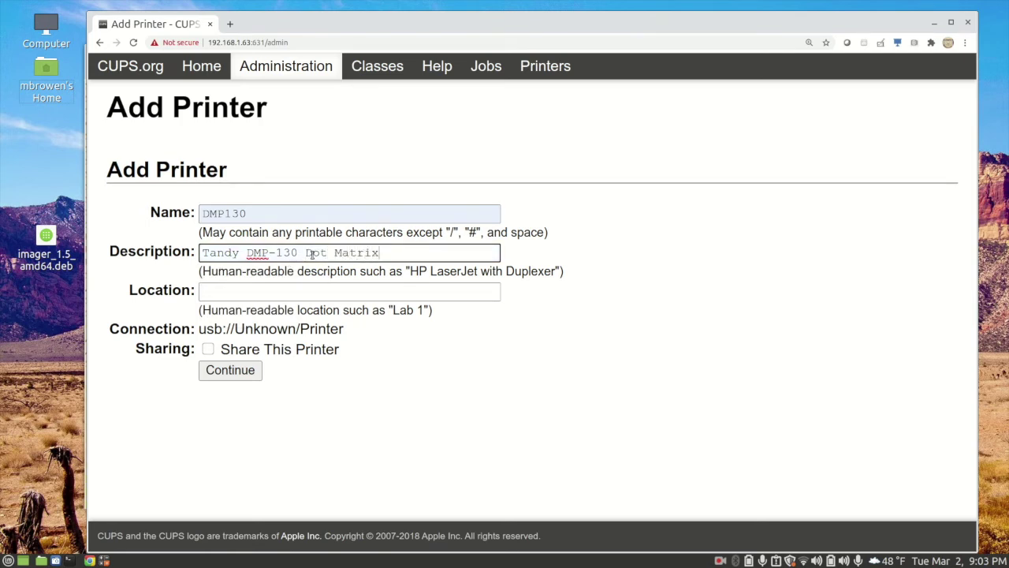
text( Printer)
Step: Enter the office location, tick Share This Printer, and submit the details
click(274, 293)
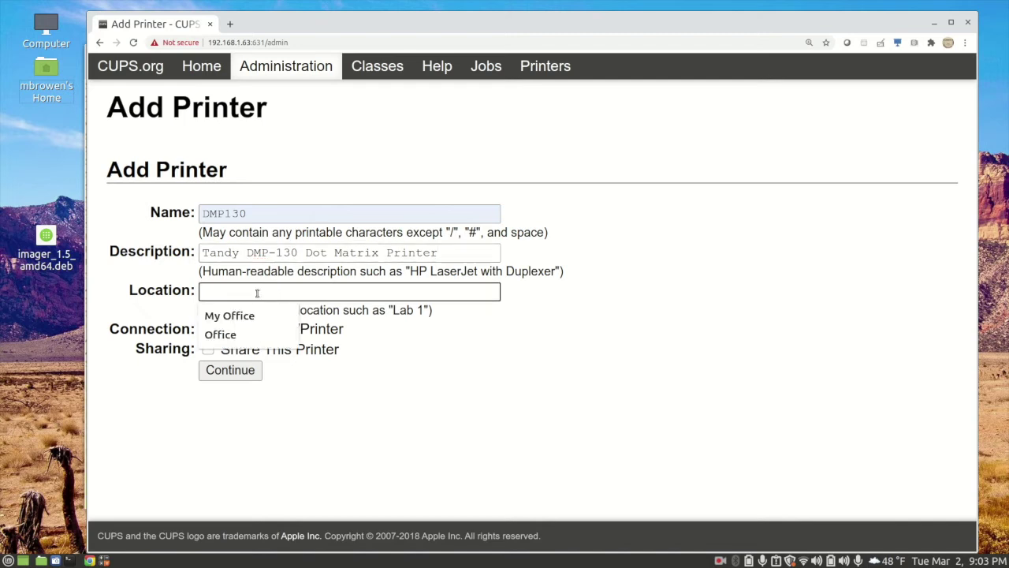
text(Mike)
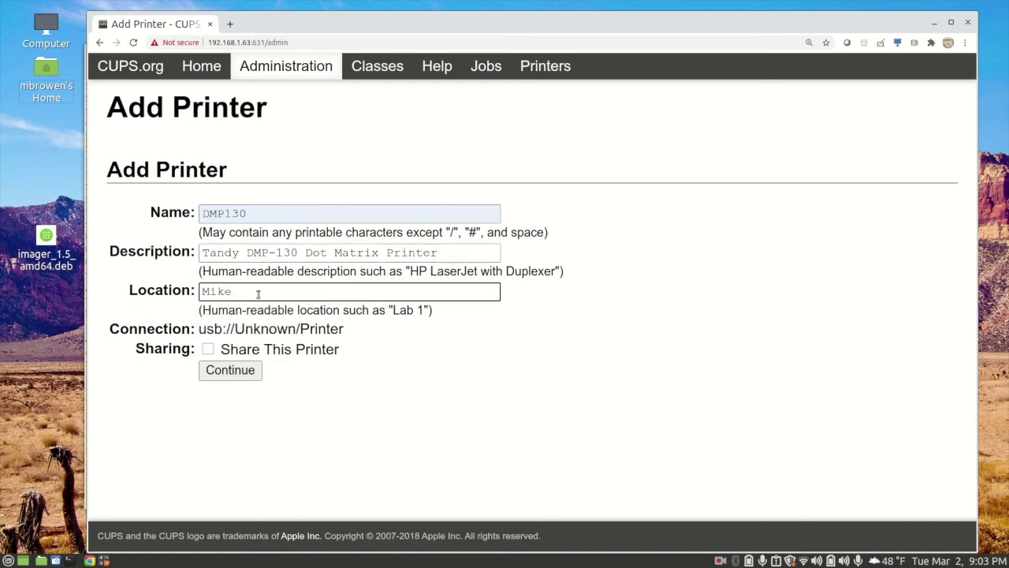
text('s Office)
click(208, 349)
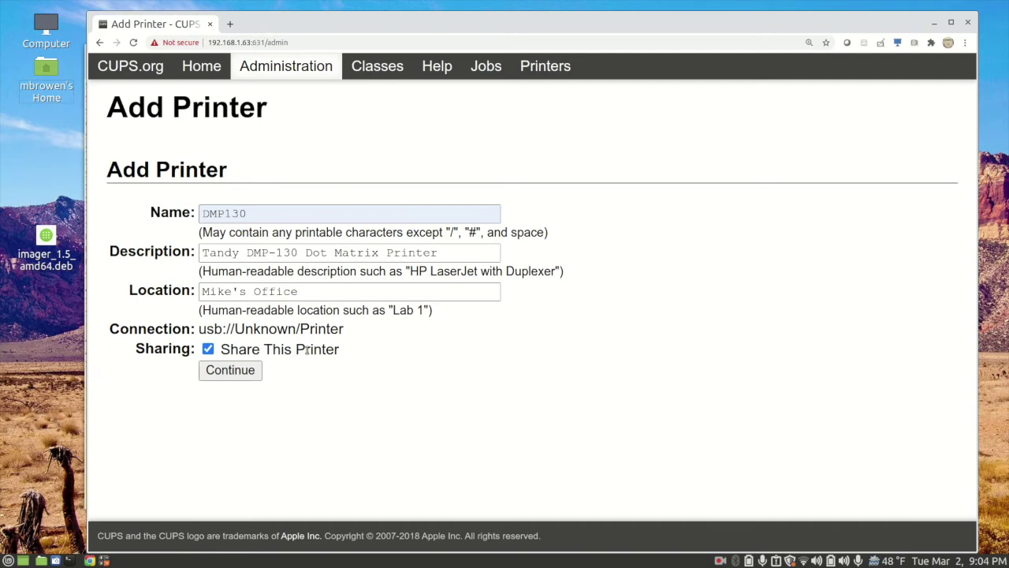
click(232, 372)
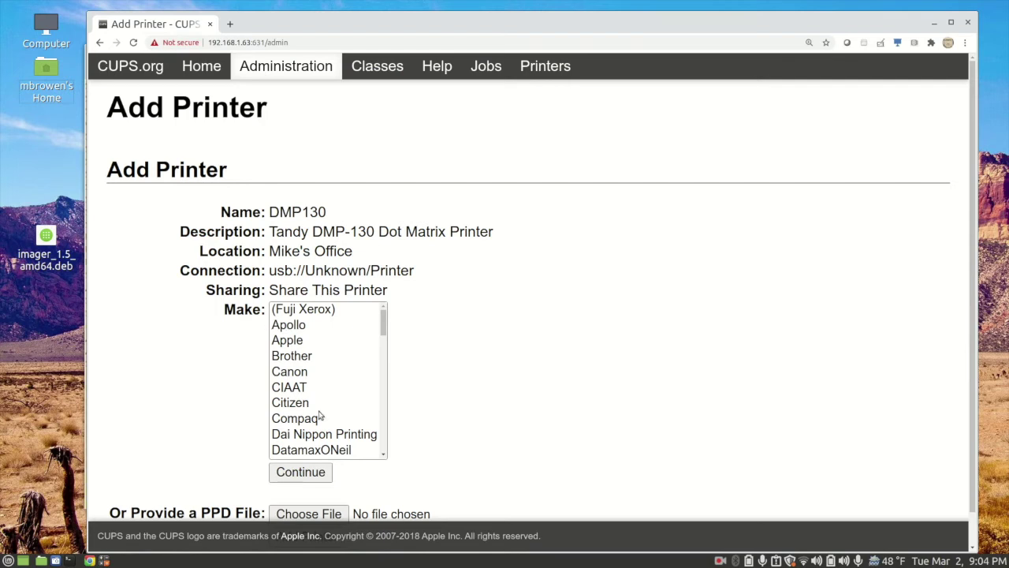
Step: Select Generic in the Make list for DMP130 and confirm it
scroll(320, 412, down, 1)
scroll(320, 412, down, 9)
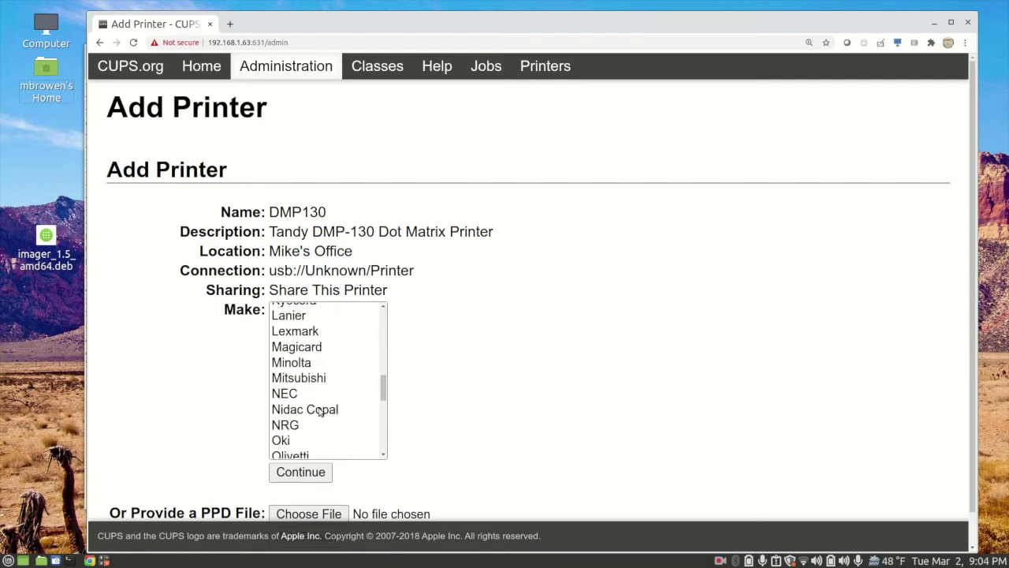
scroll(320, 412, down, 6)
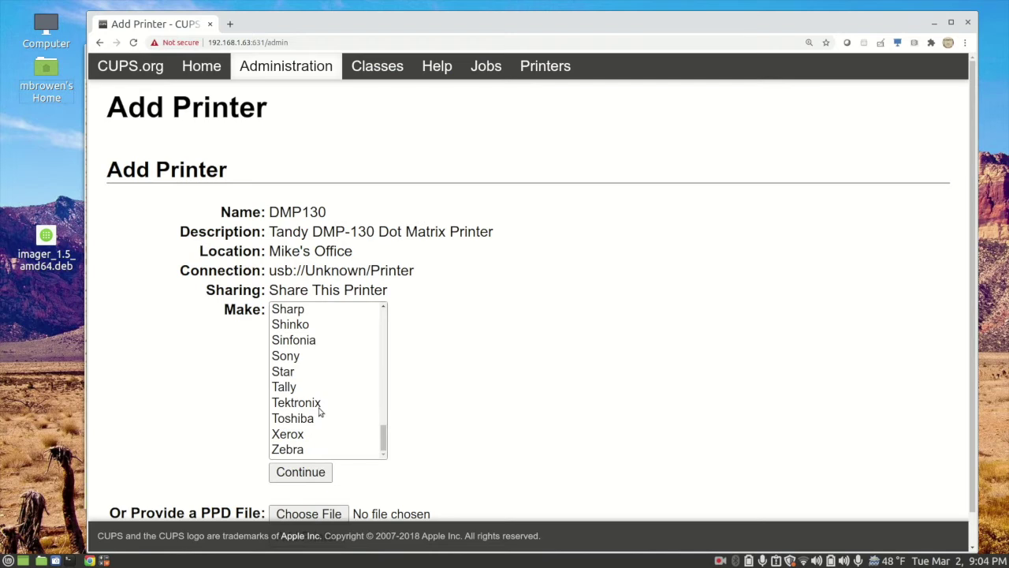
scroll(320, 411, down, 1)
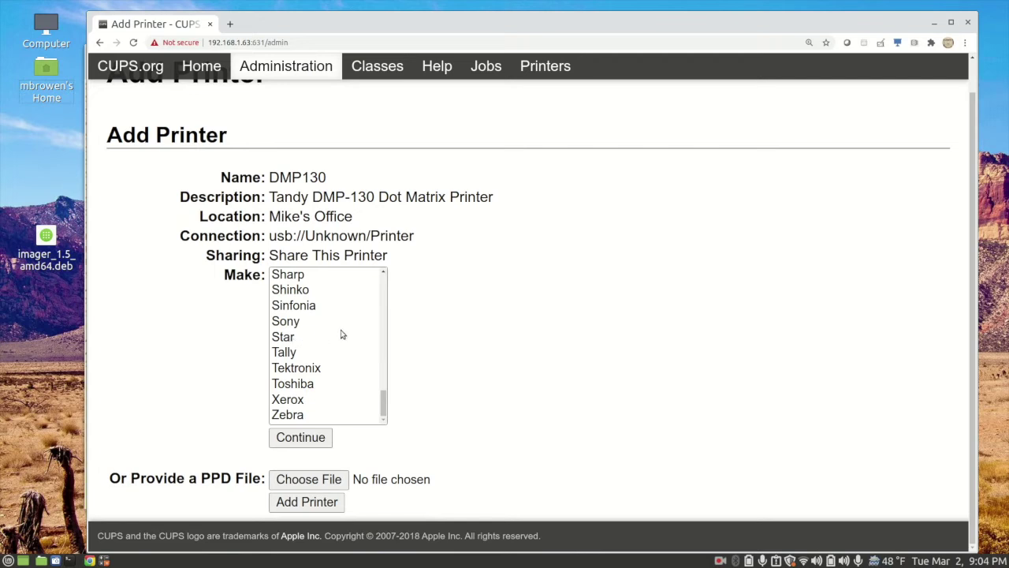
scroll(342, 338, up, 5)
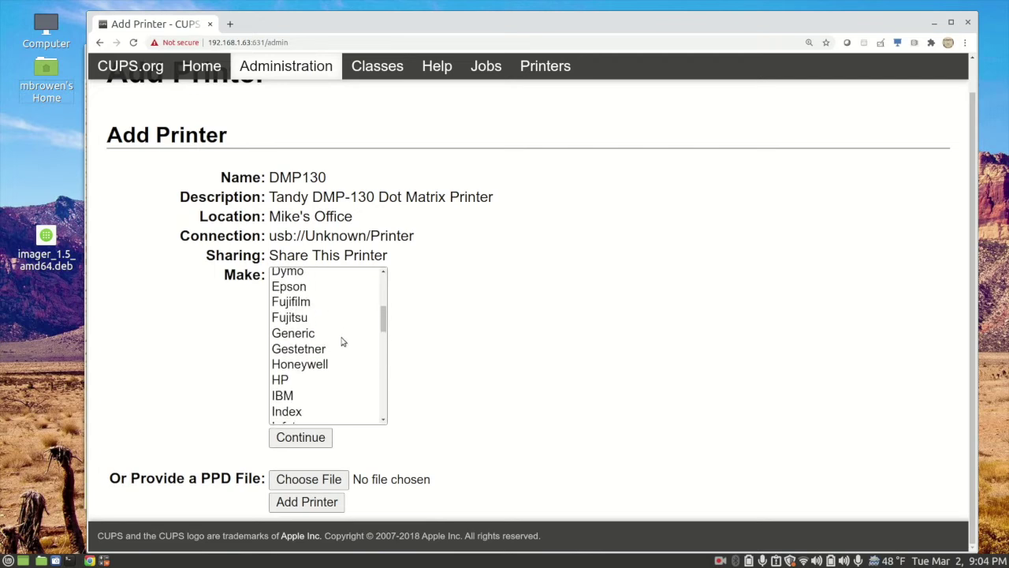
click(294, 334)
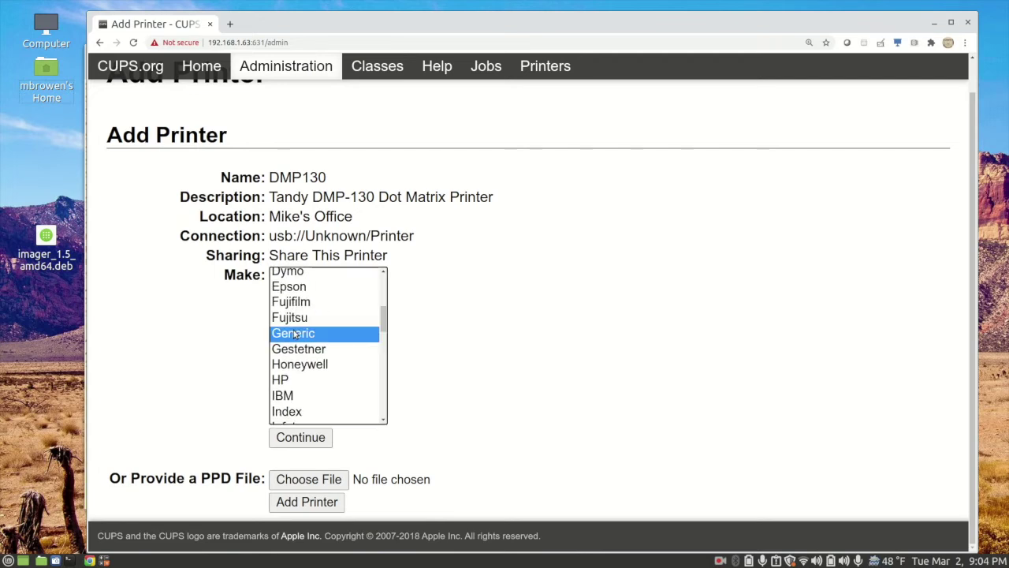
click(297, 441)
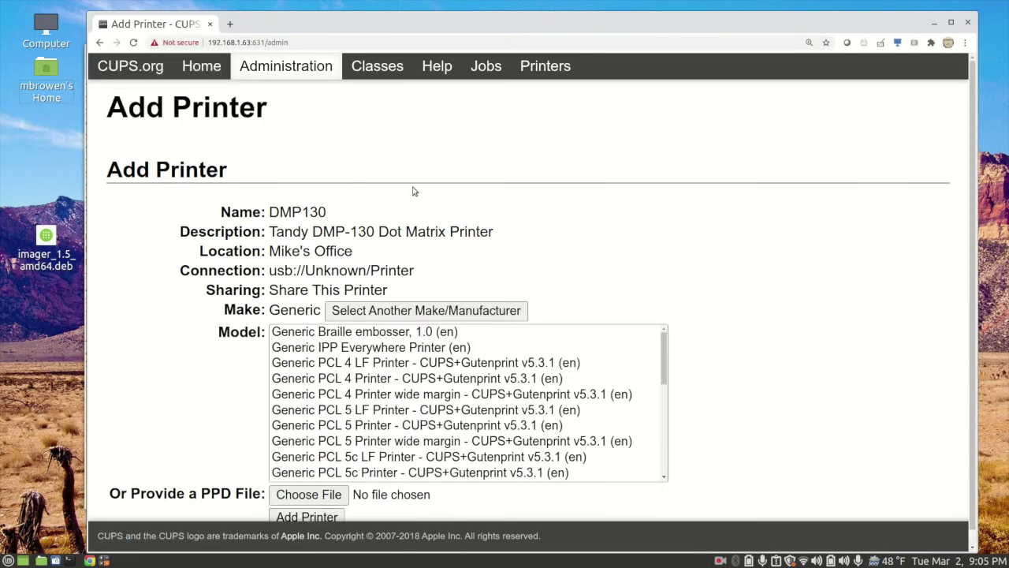
Step: Select the Generic Text-Only Printer (en) model and add the DMP130 printer
scroll(399, 362, down, 3)
scroll(398, 364, up, 3)
scroll(365, 401, down, 5)
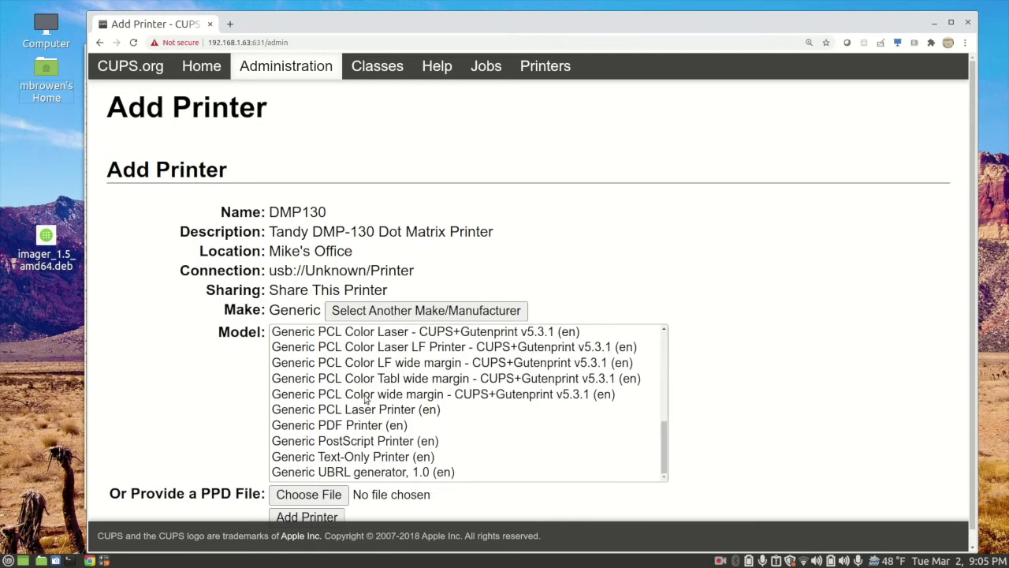
click(332, 461)
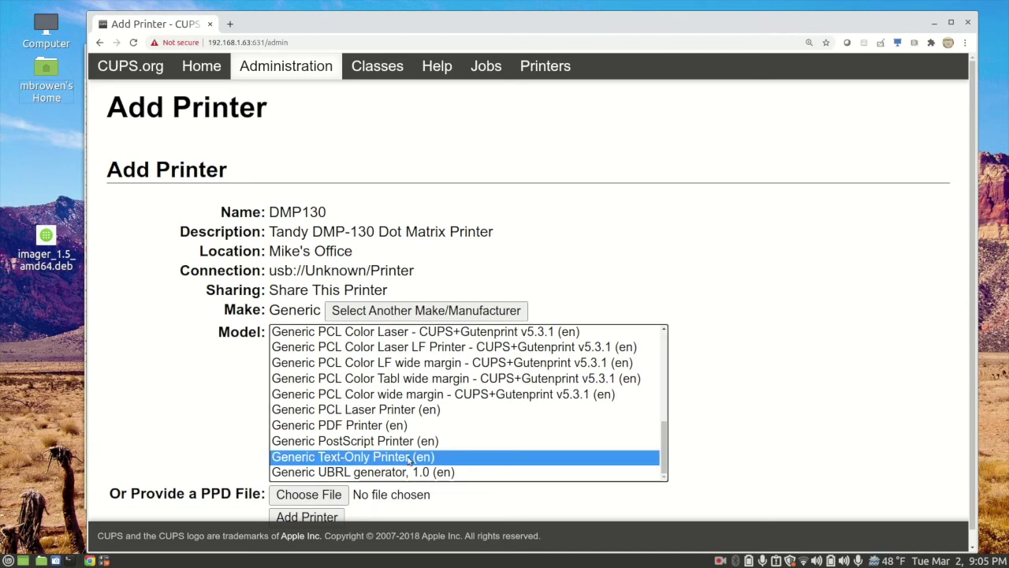
scroll(350, 500, down, 1)
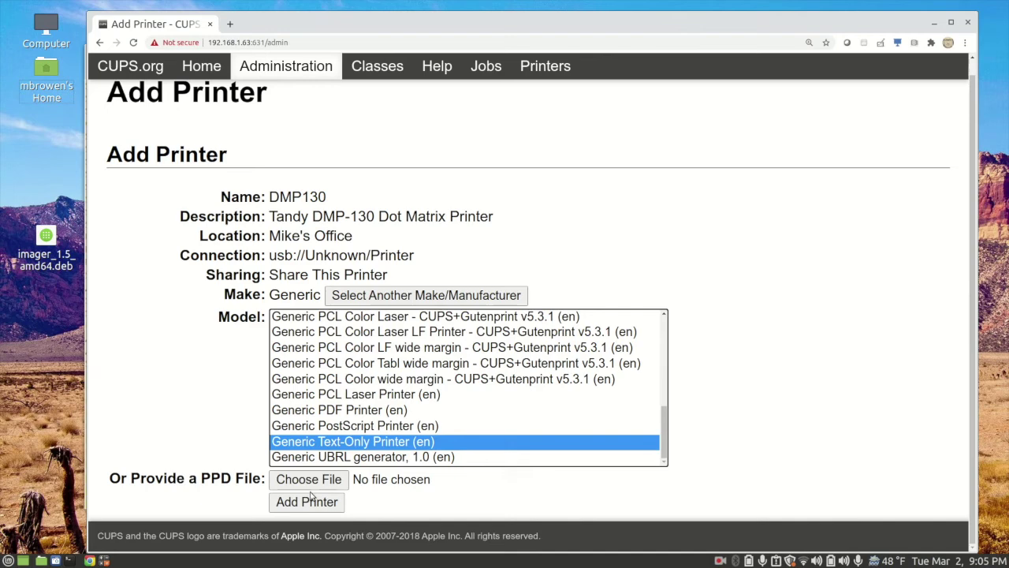
click(302, 505)
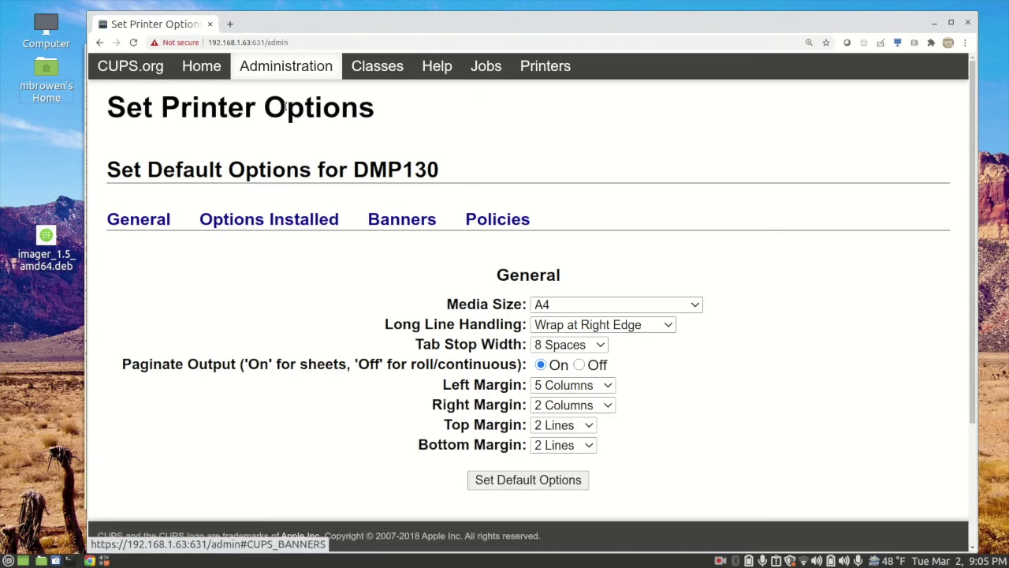
Step: Save DMP130 defaults of US Letter and Paginate Output Off, then minimize the browser
scroll(733, 380, down, 2)
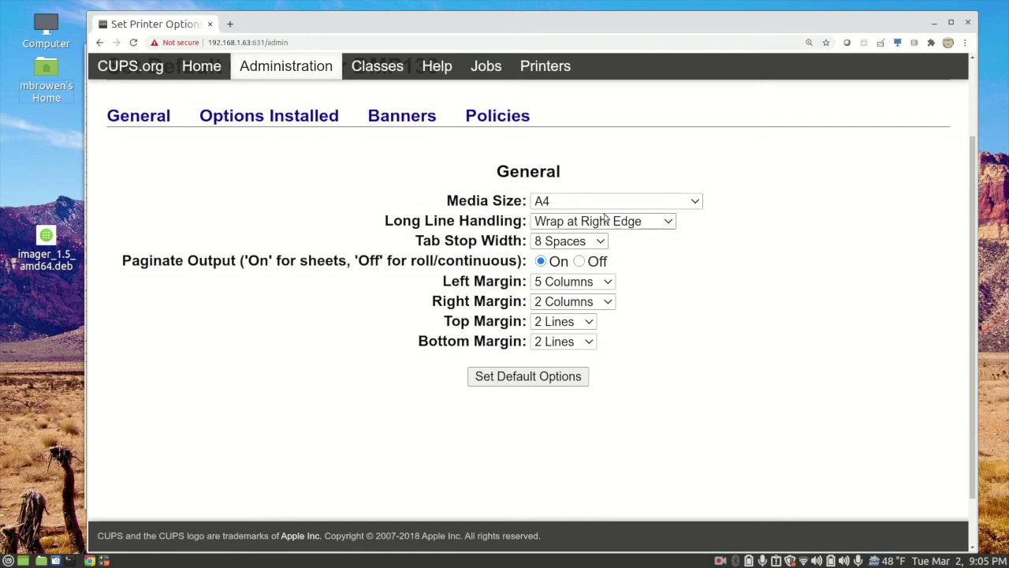
click(697, 201)
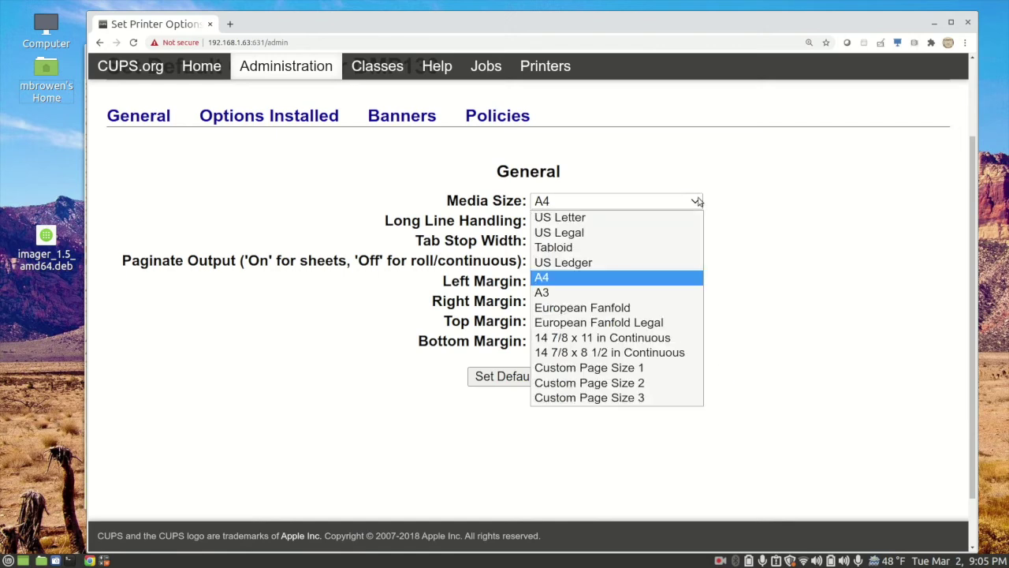
click(595, 218)
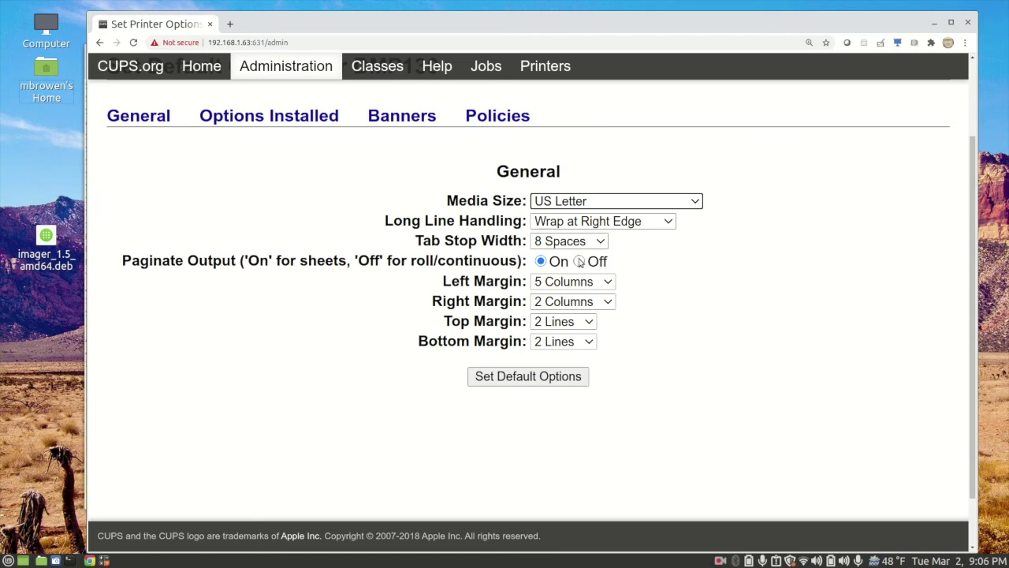
click(579, 261)
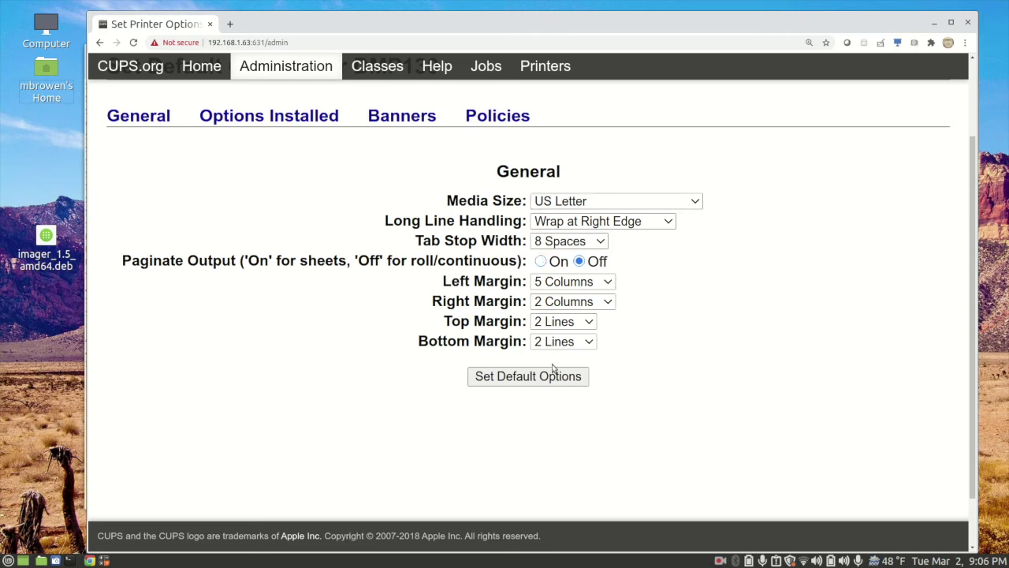
click(516, 378)
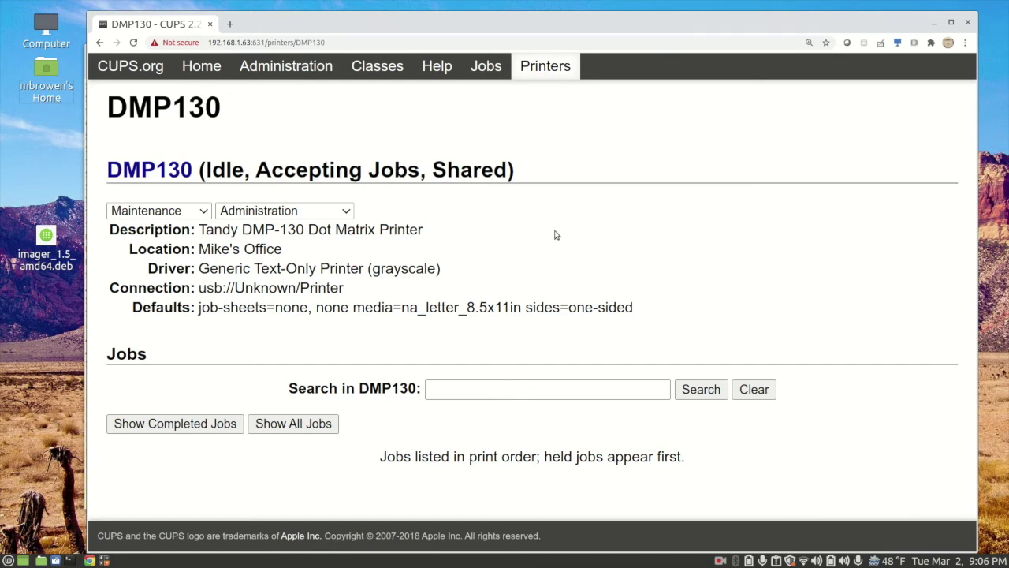
click(934, 23)
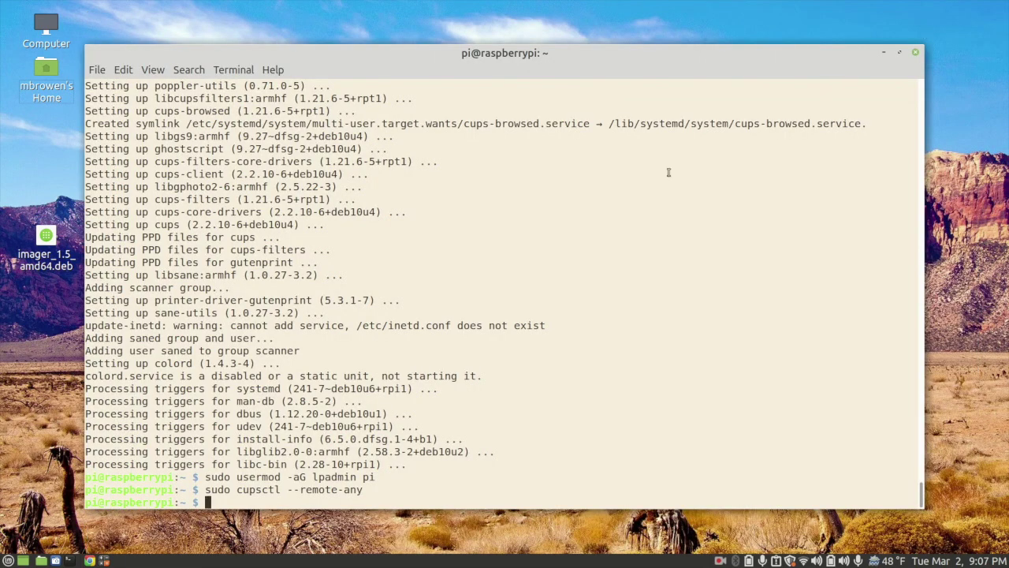
Step: Clear the screen and check with lpstat -p that DMP130 is idle and enabled
text(clear)
key(Return)
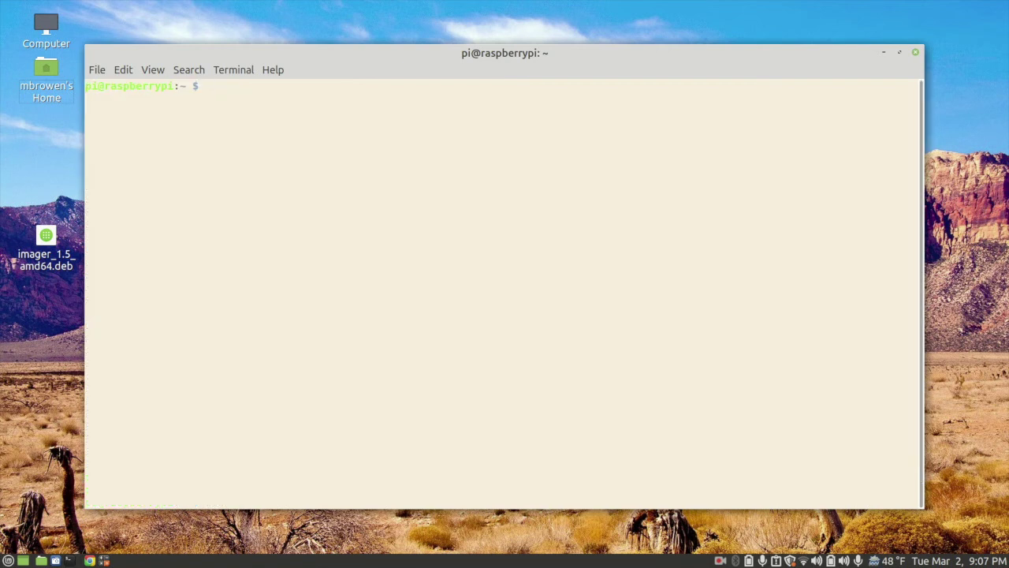
text(lpstat -p)
key(Return)
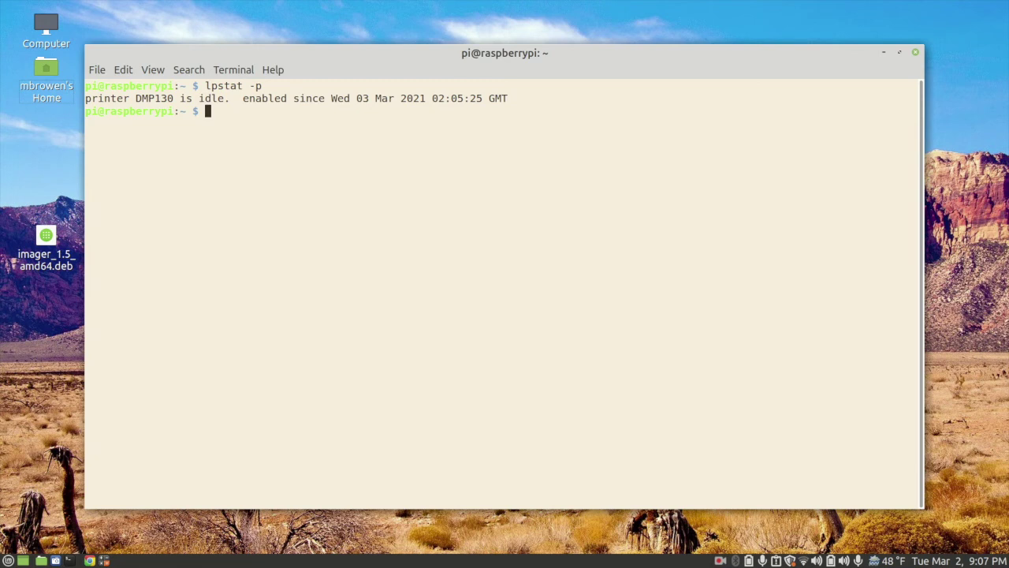
Step: List /var with ls -l, then enter the command ls -l /var | lp -dDMP130 at the prompt
text(ls -l /var)
key(Return)
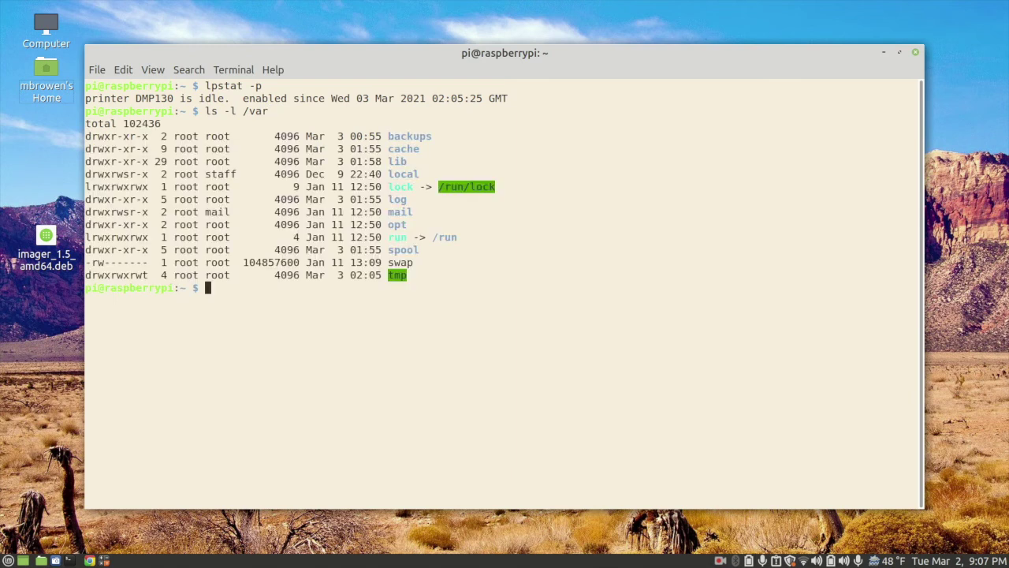
text(ls -l /var | lp -dDMP130)
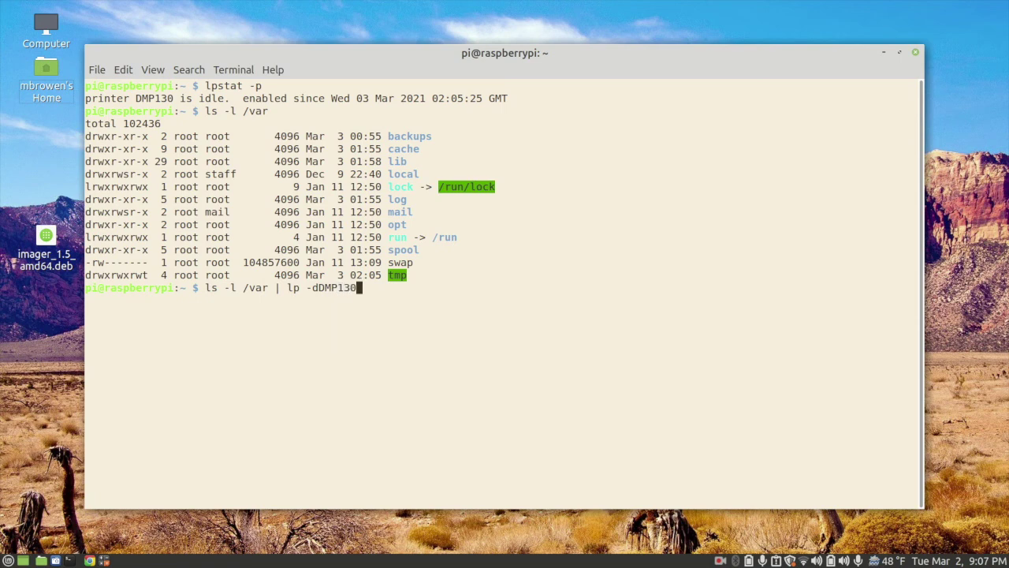
Step: Run ls -l /var | lp -dDMP130 to print the /var listing on DMP130
key(Return)
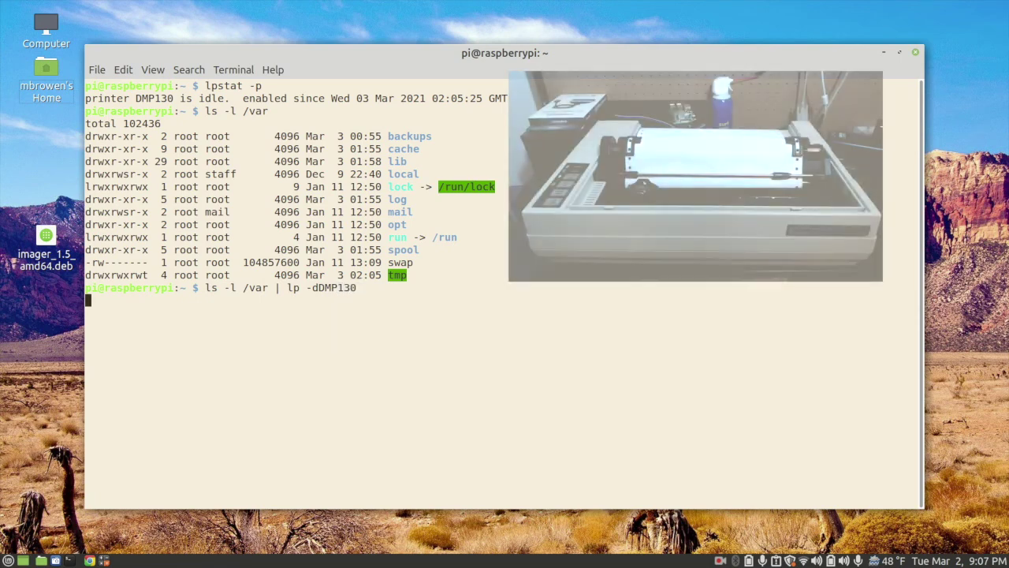